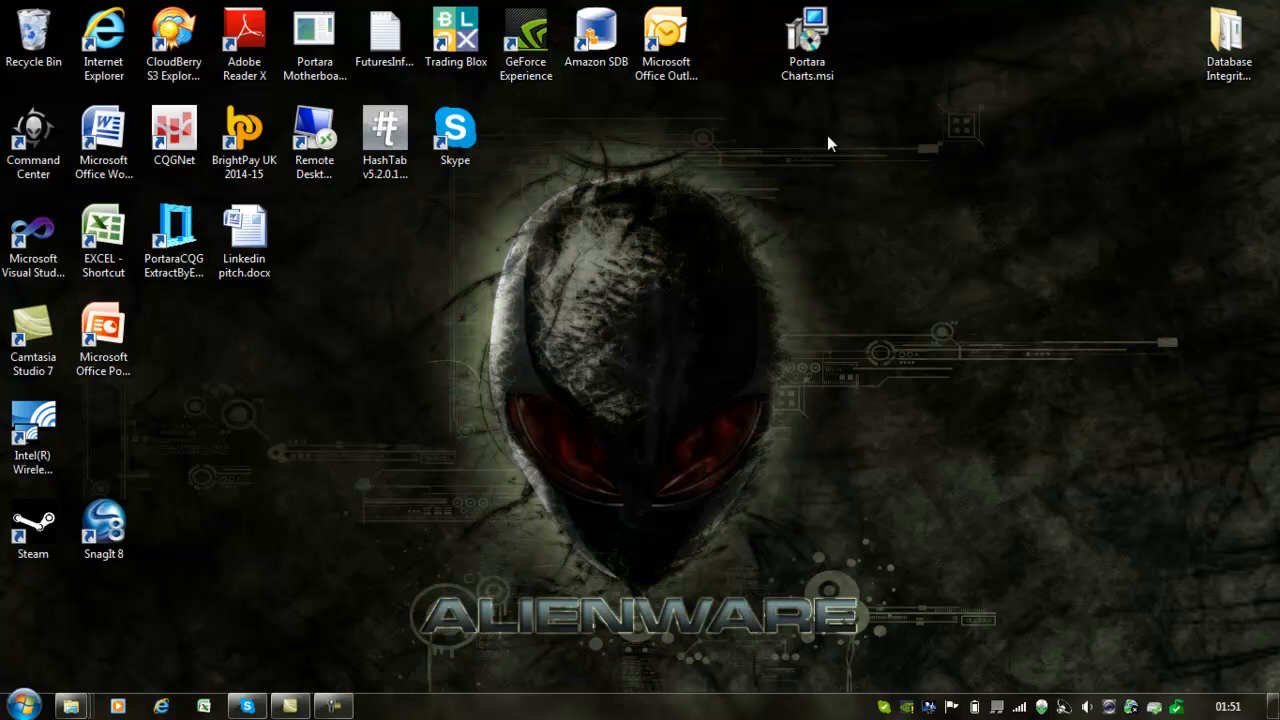
# Install Portara Charts from the desktop installer, keeping the default customer information and accepting the license agreement.
pyautogui.doubleClick(812, 70)
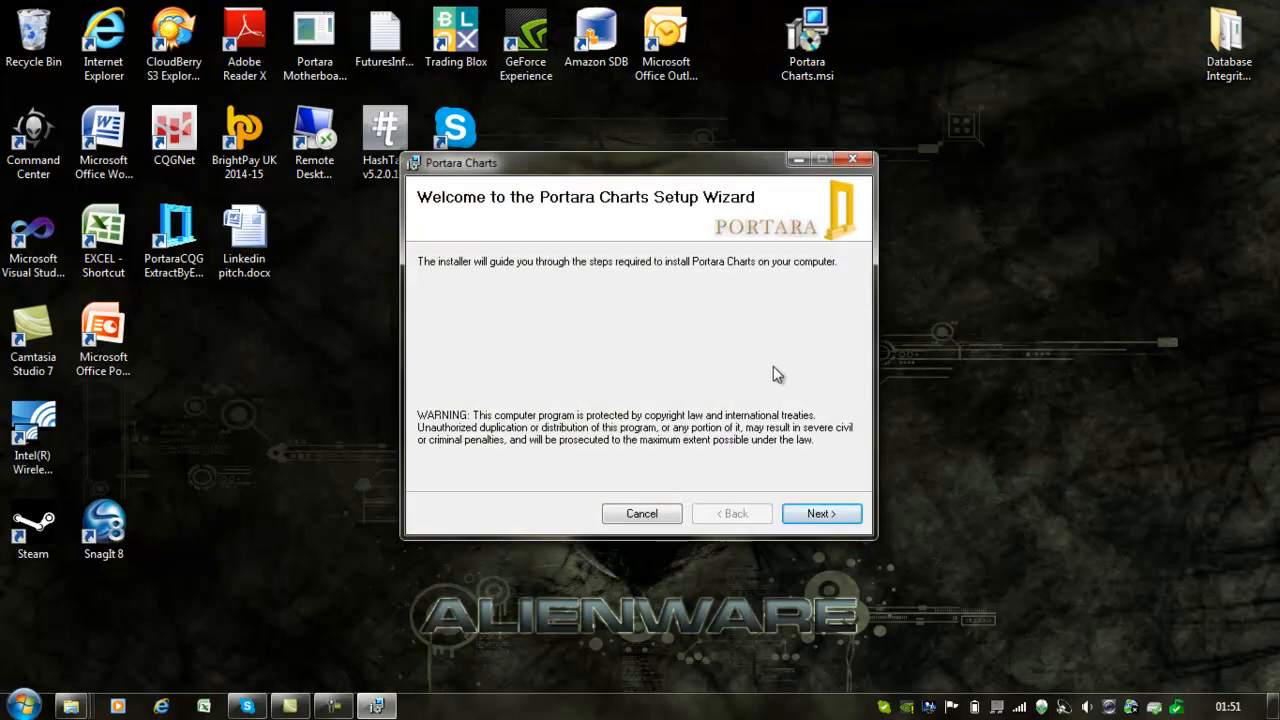
pyautogui.click(812, 515)
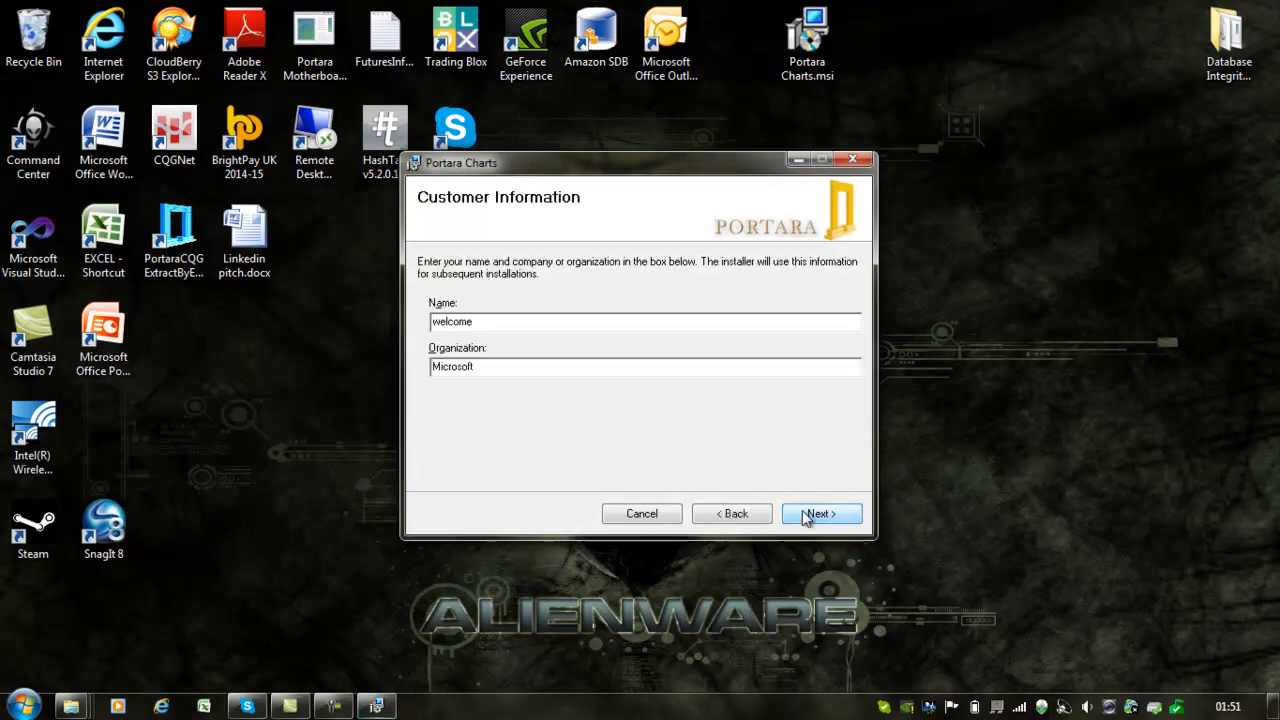
pyautogui.click(810, 515)
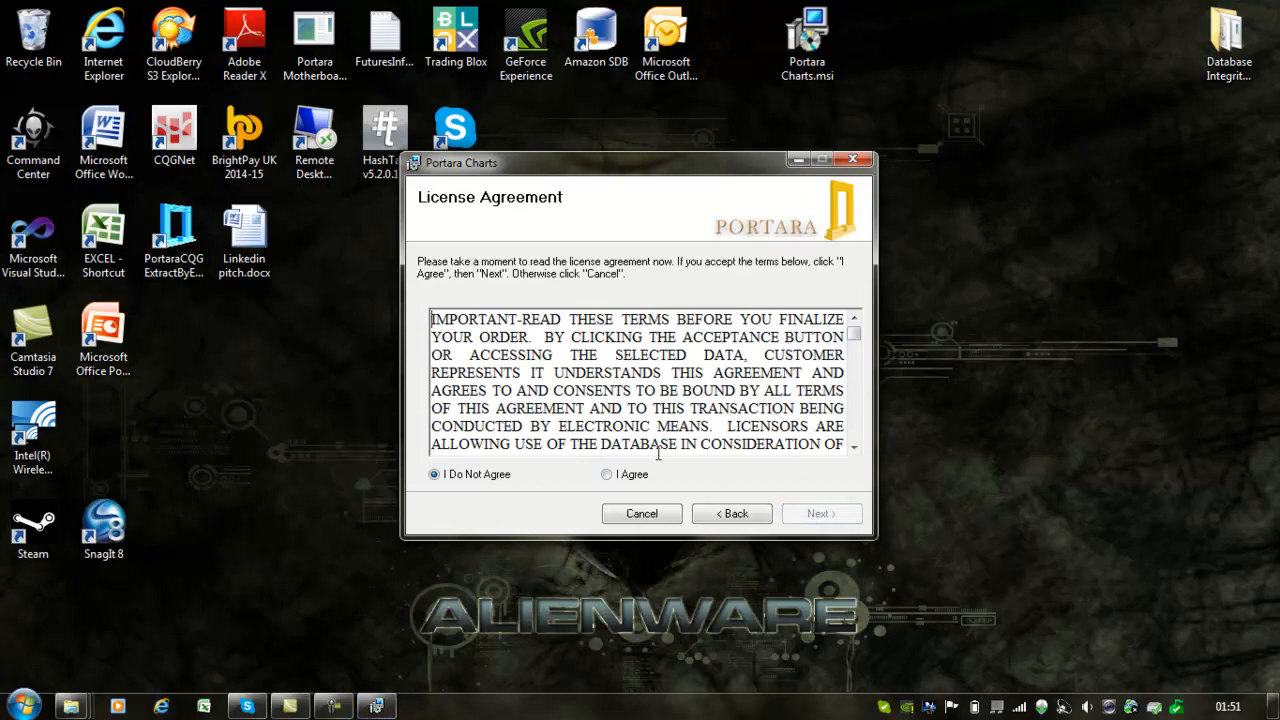
pyautogui.click(607, 474)
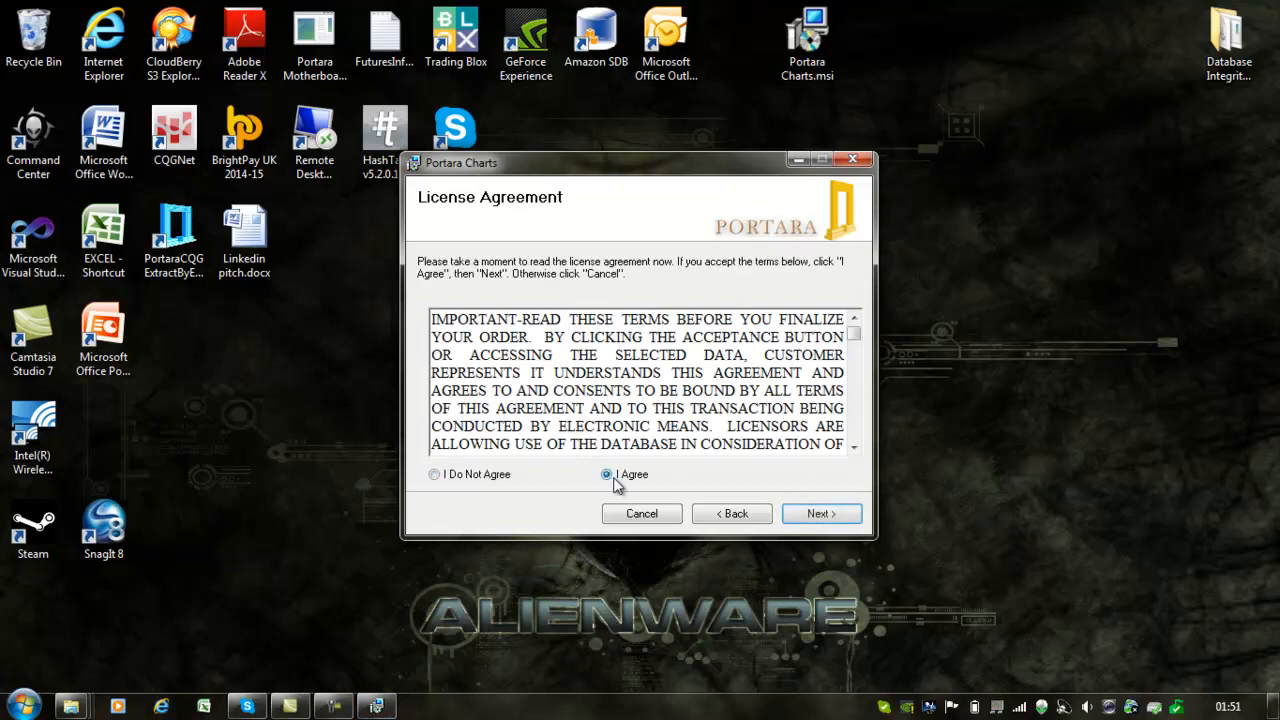
pyautogui.click(809, 524)
pyautogui.click(809, 524)
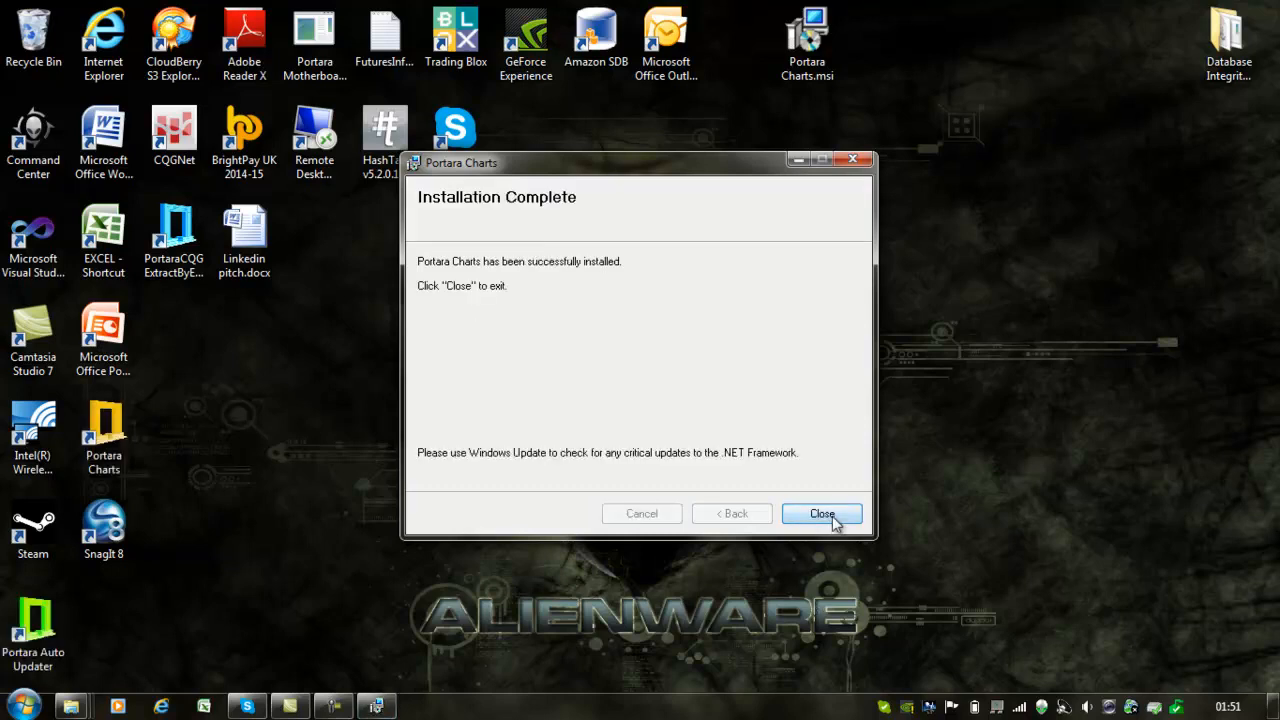
pyautogui.click(822, 514)
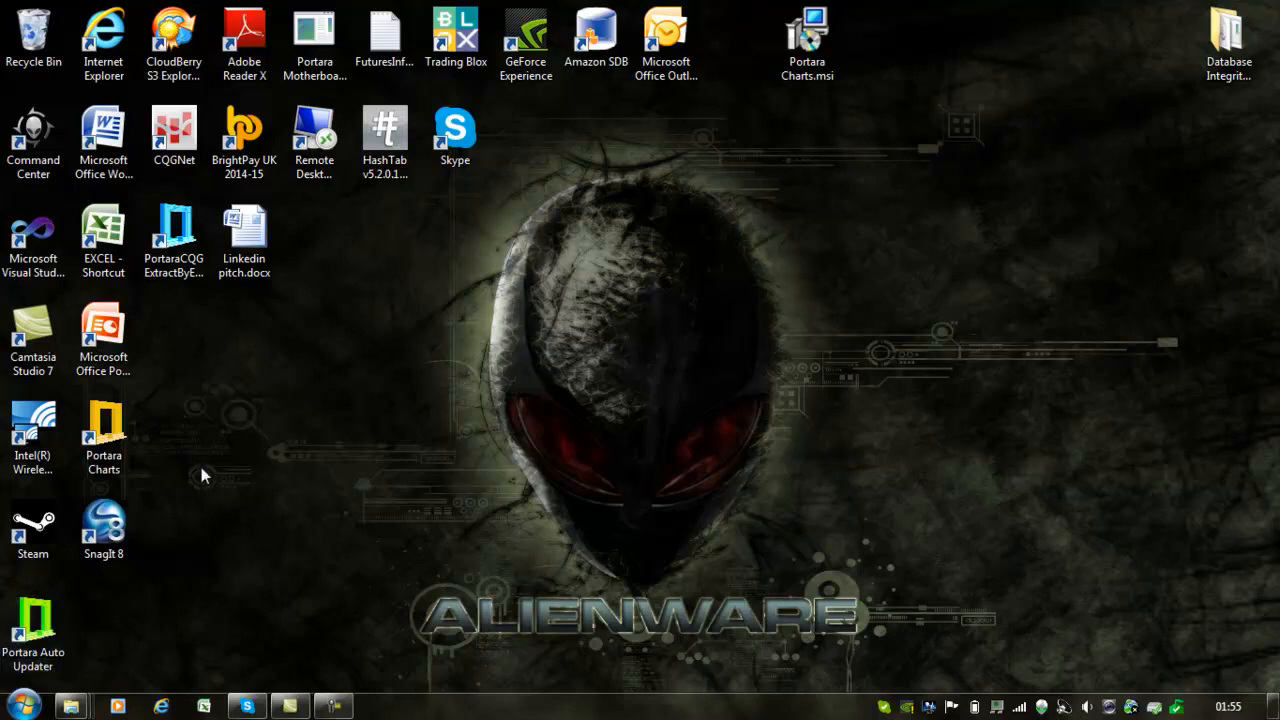
# Launch Portara Charts and start the initial database installation on drive C:.
pyautogui.click(118, 433)
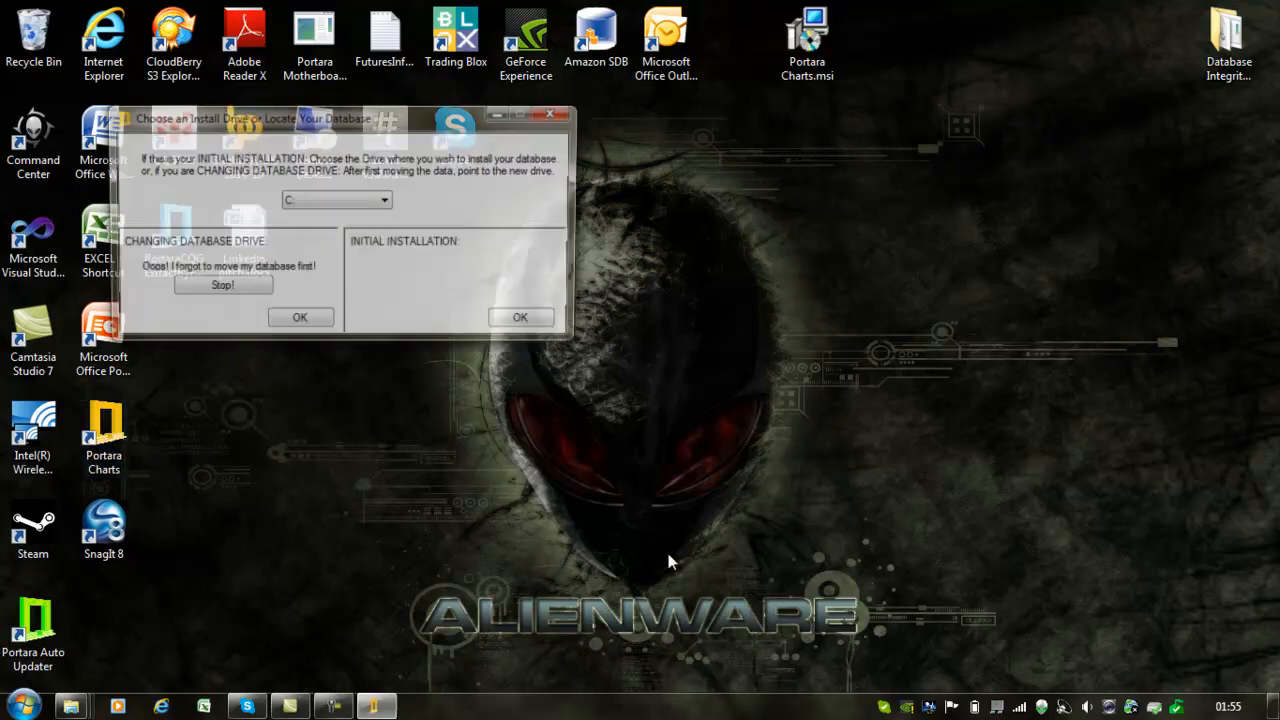
pyautogui.click(524, 322)
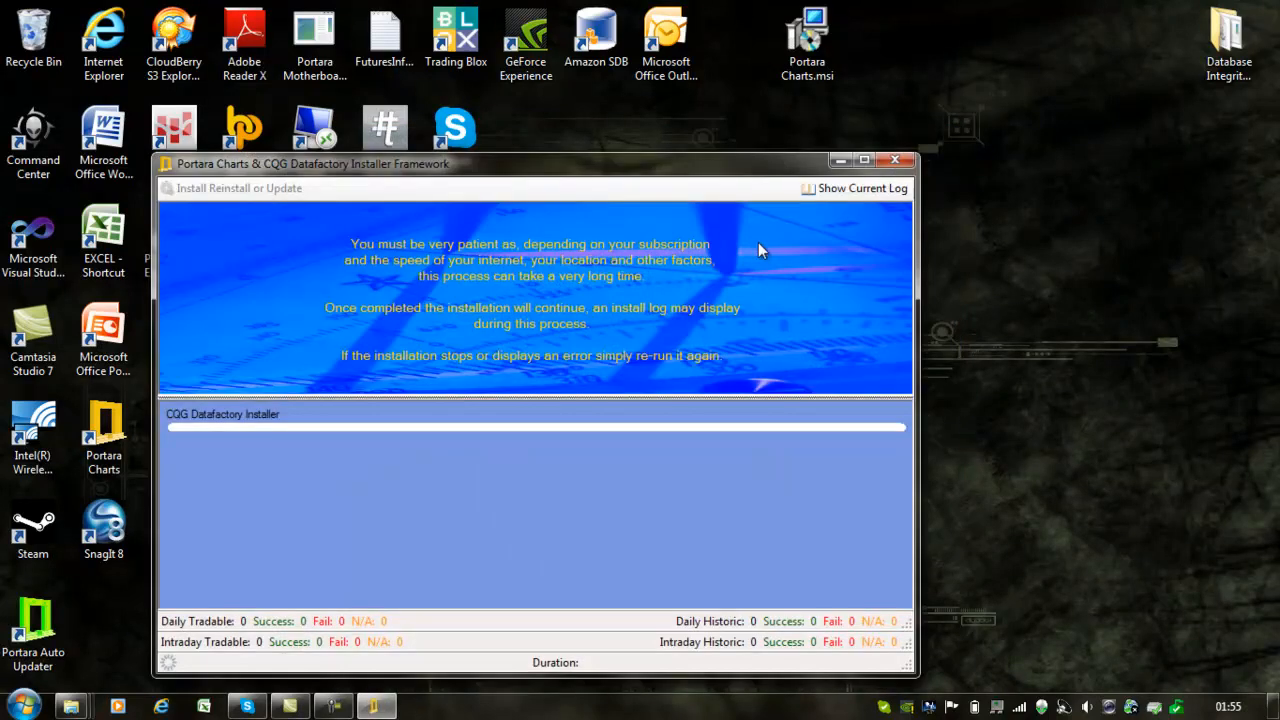
pyautogui.moveTo(742, 165); pyautogui.dragTo(747, 92)
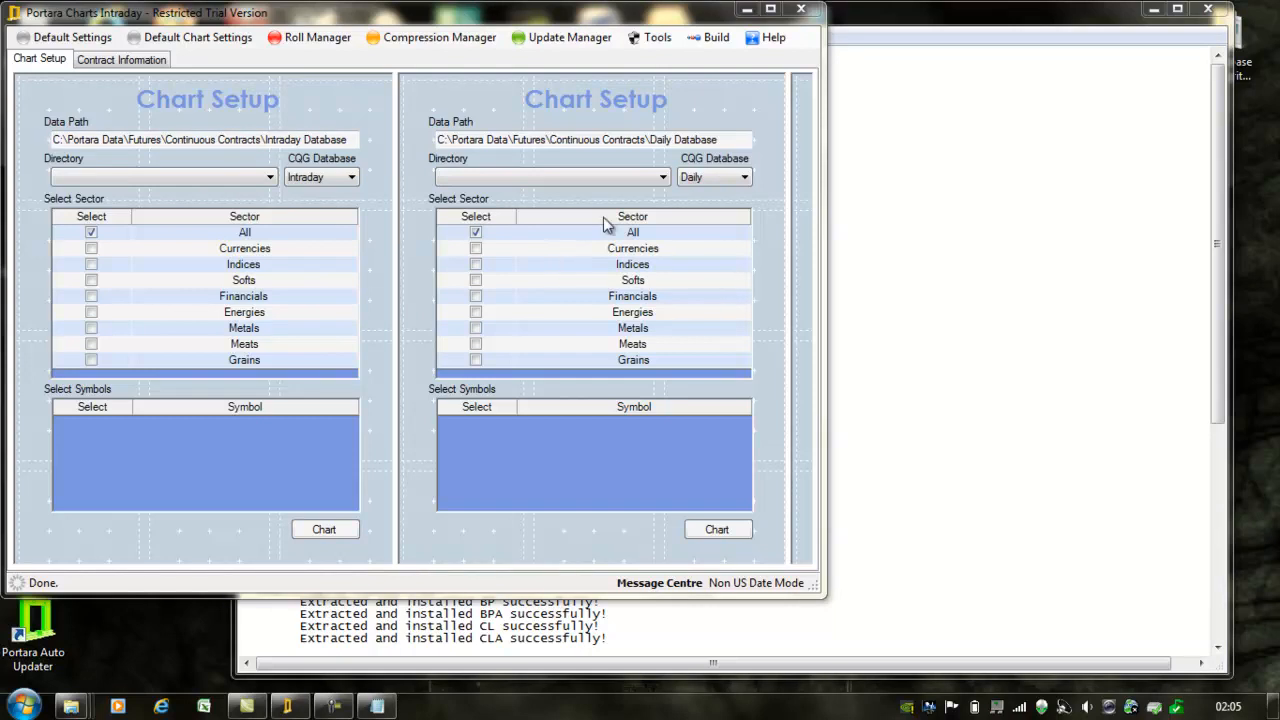
# Review the install log from the subscription list through the install summary, and close it.
pyautogui.click(929, 167)
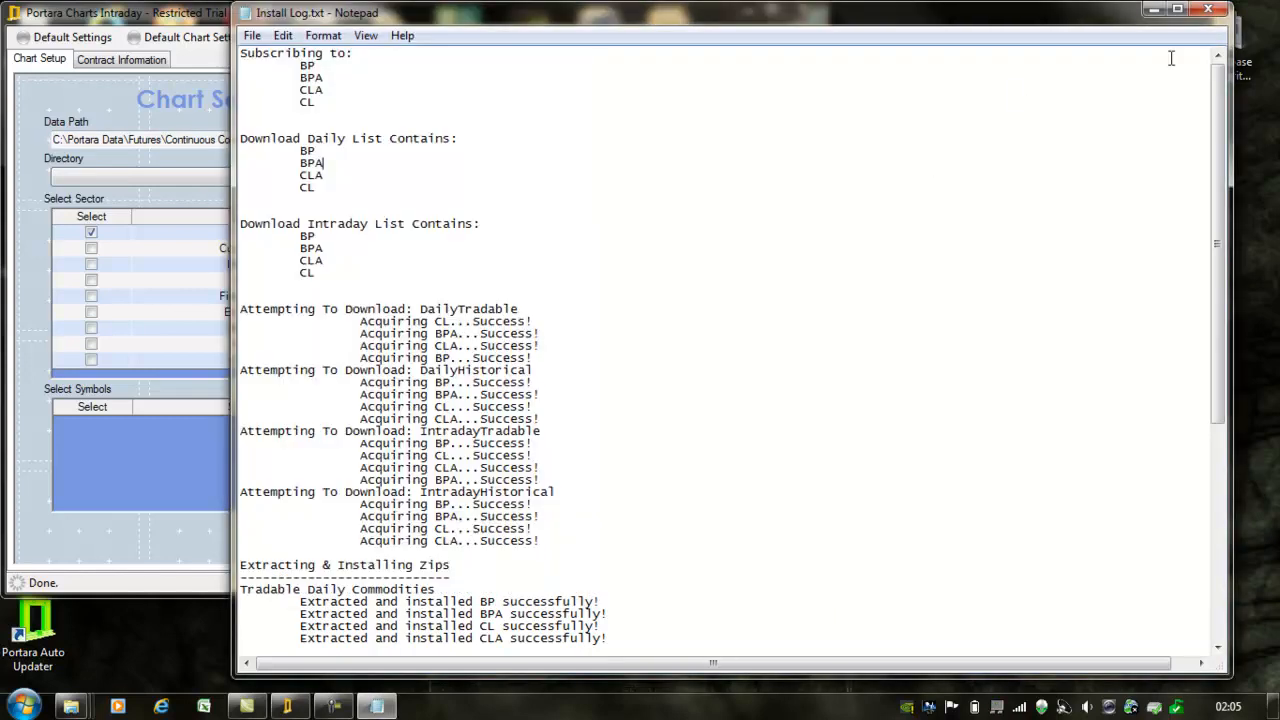
pyautogui.moveTo(1221, 112); pyautogui.dragTo(1224, 333)
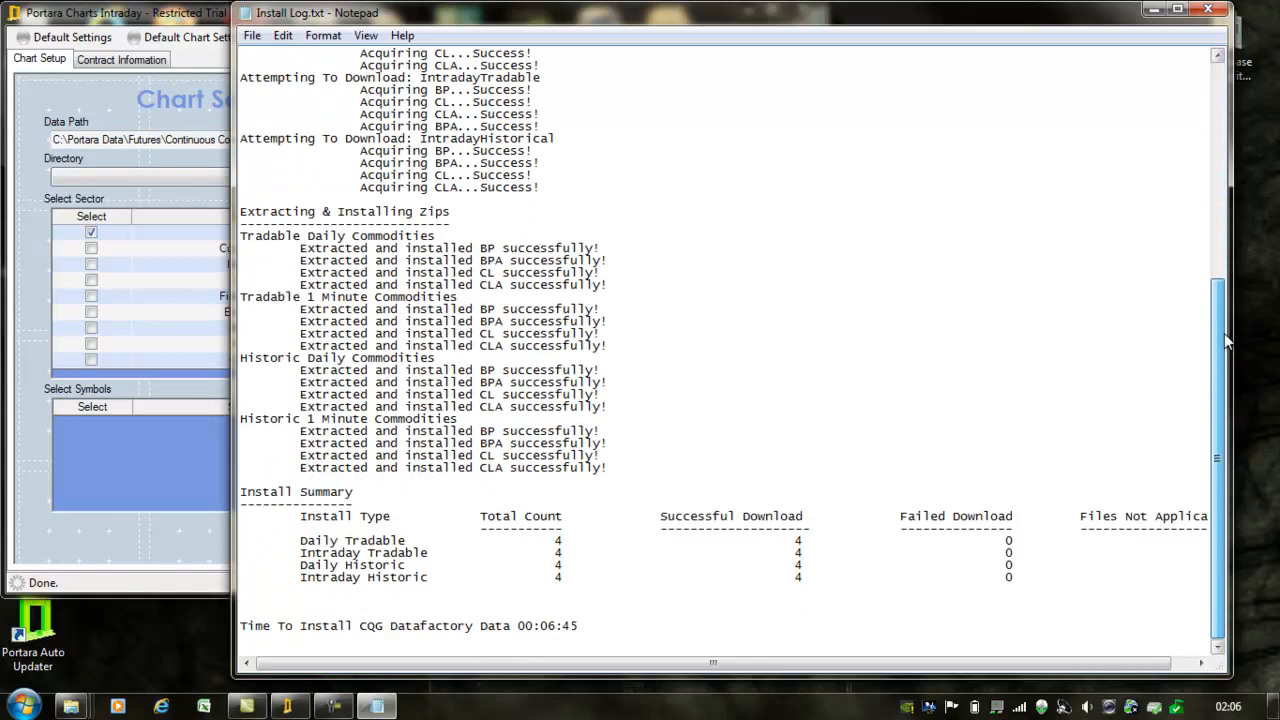
pyautogui.click(1090, 432)
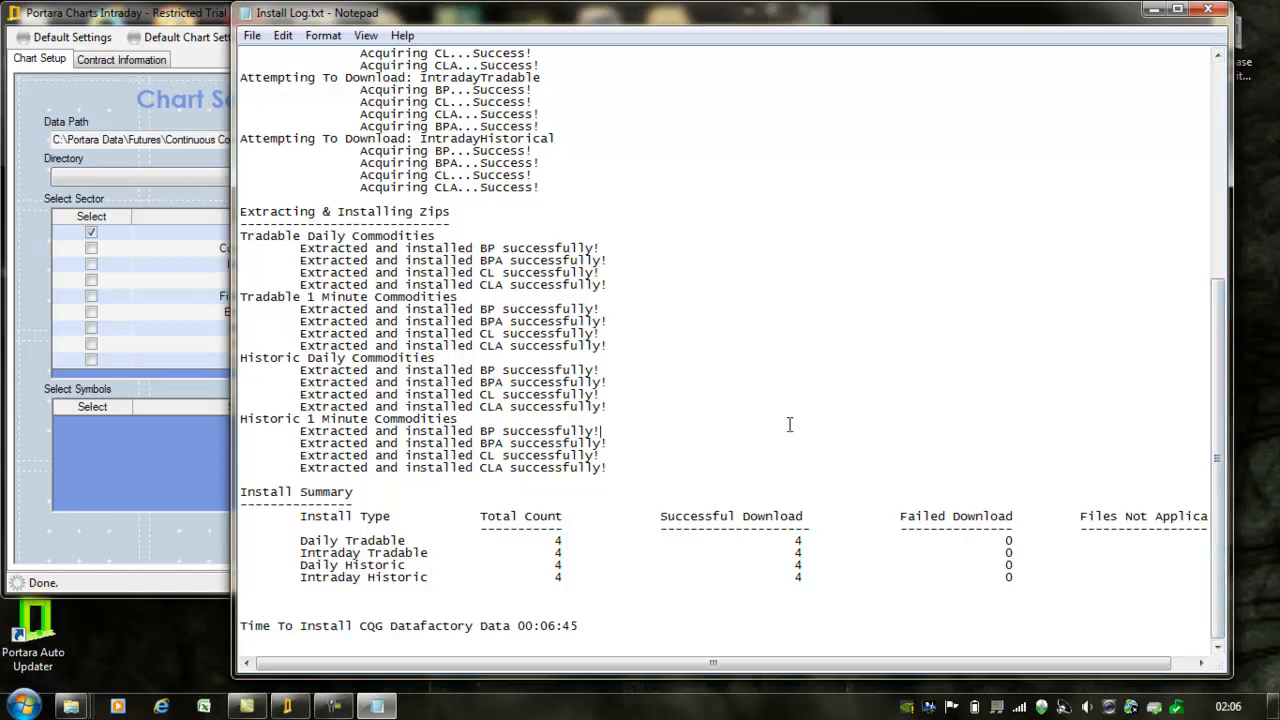
pyautogui.moveTo(1208, 400); pyautogui.dragTo(1203, 200)
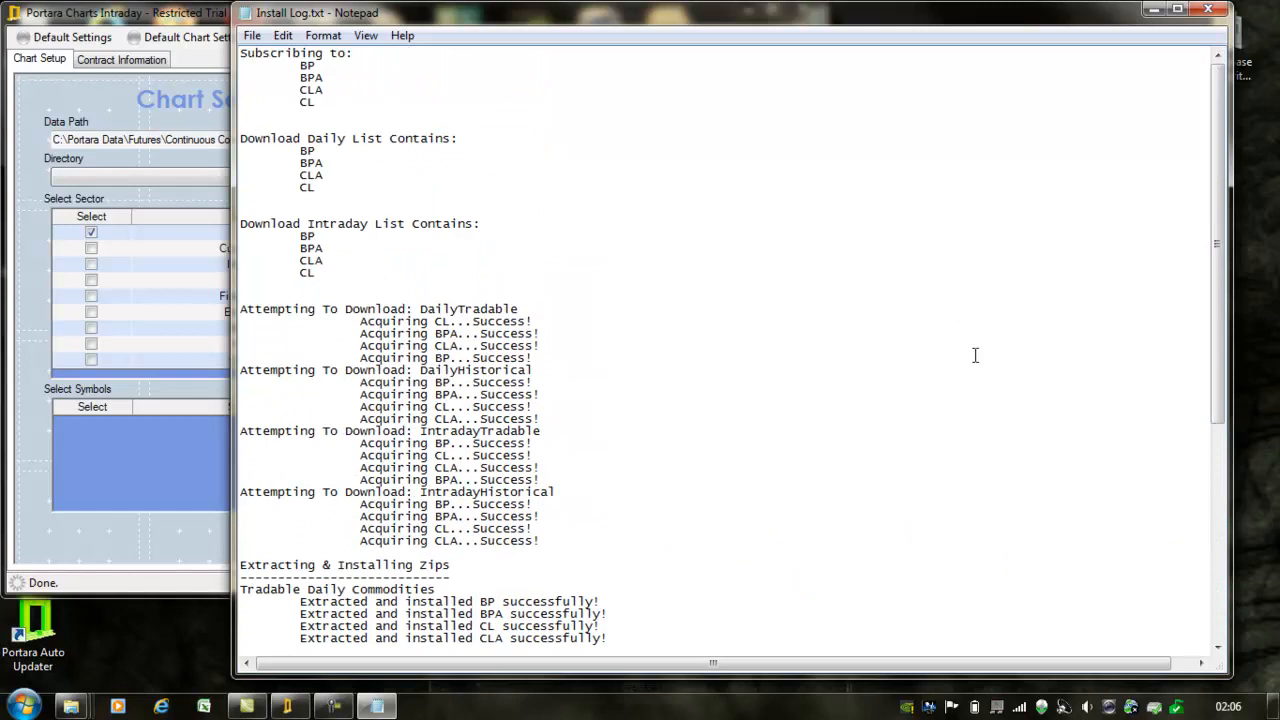
pyautogui.click(1208, 10)
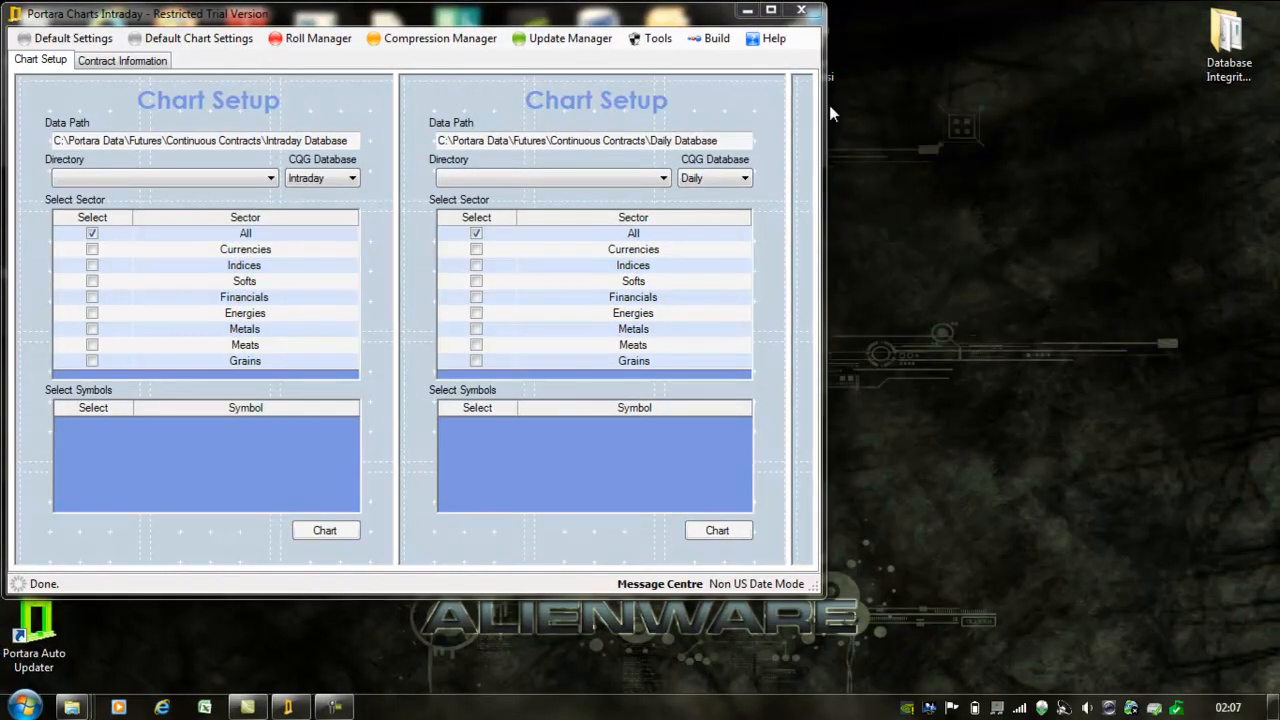
# Force an index of the actual contracts database using the Index All option, and finish the indexing dialog.
pyautogui.click(657, 42)
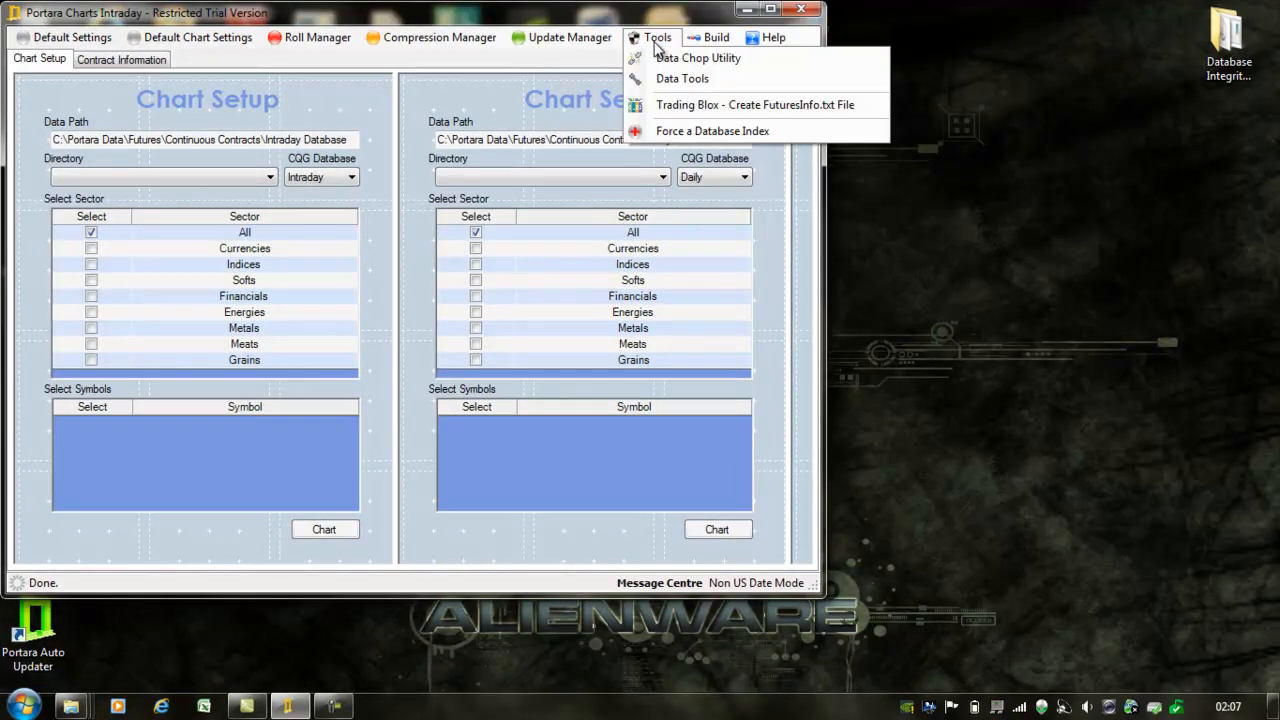
pyautogui.click(690, 132)
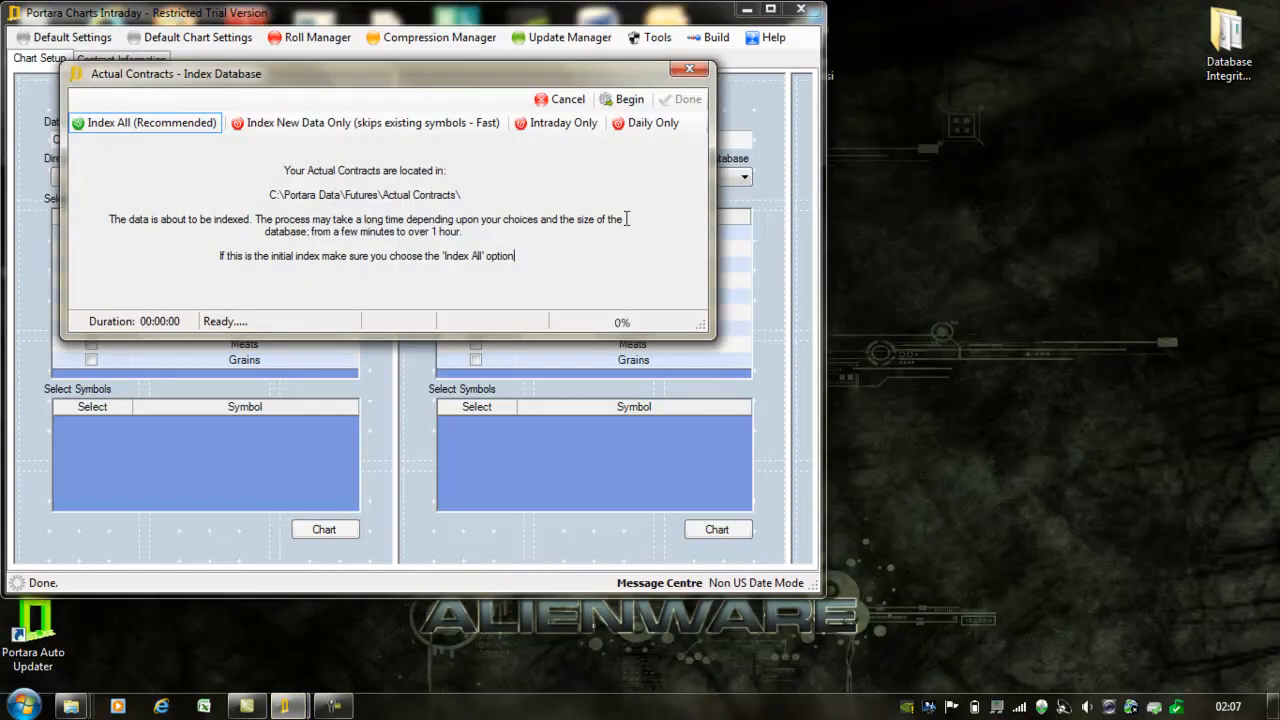
pyautogui.click(625, 100)
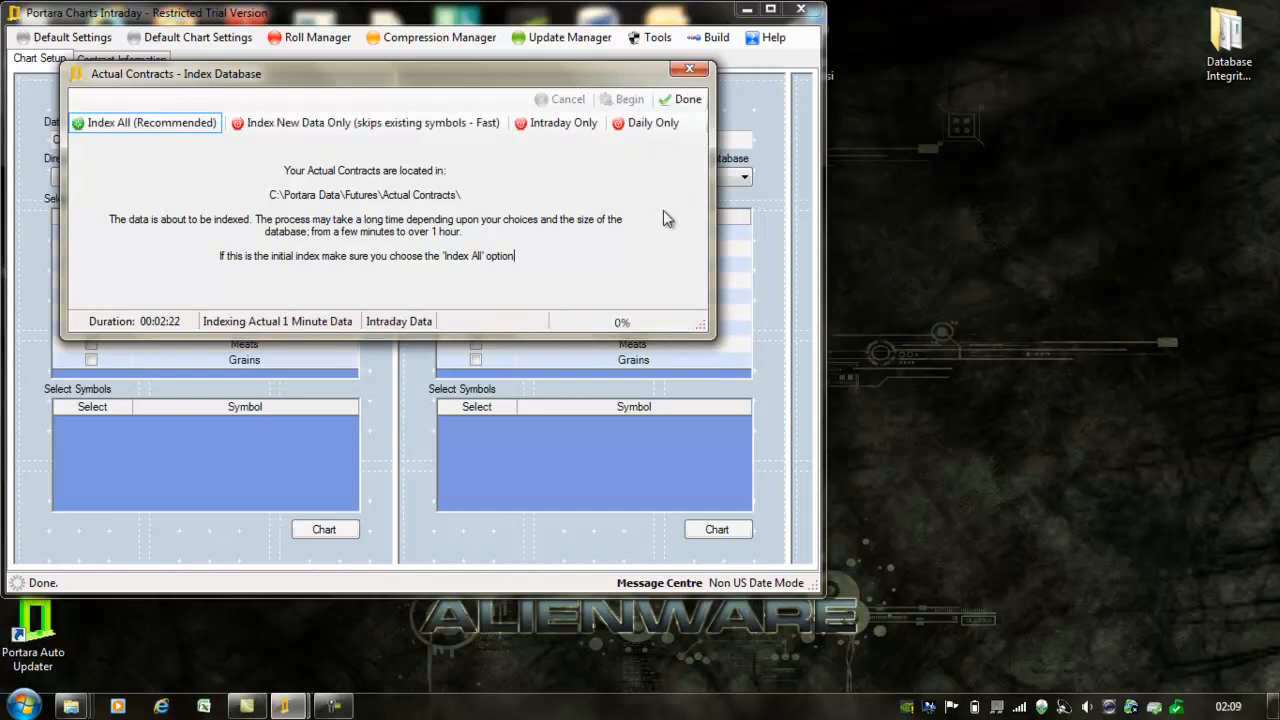
pyautogui.click(686, 101)
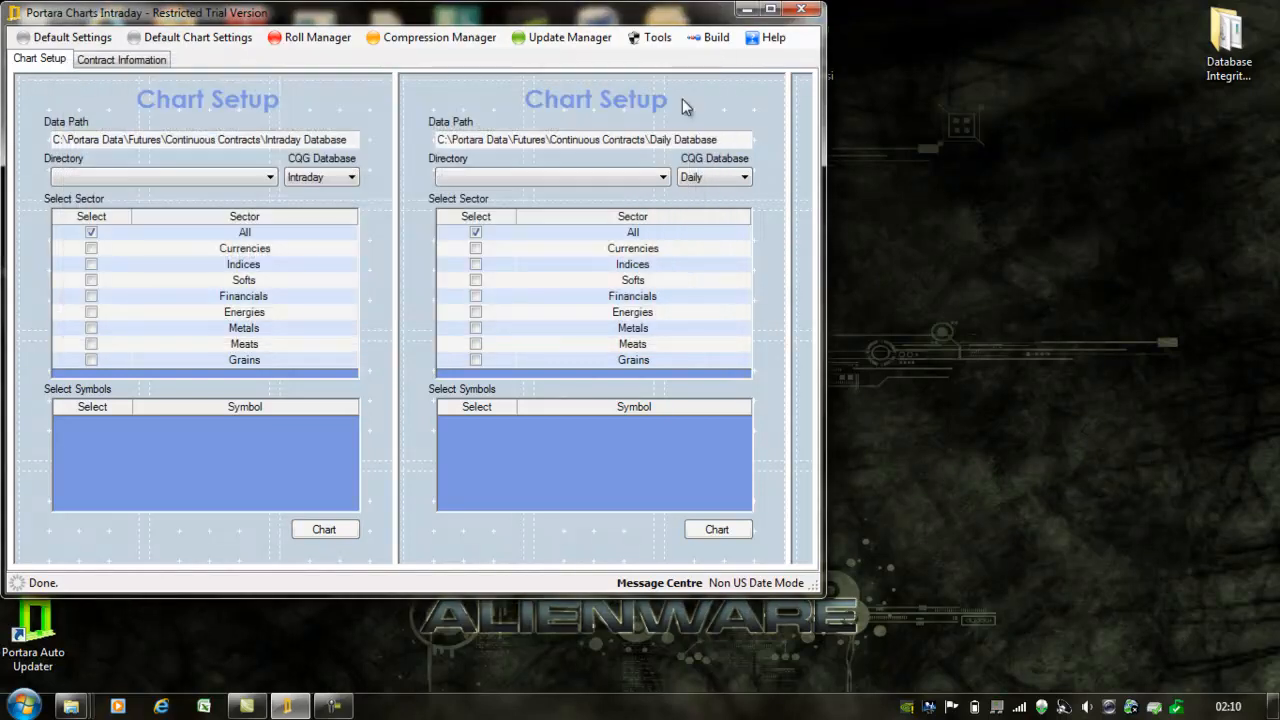
# Run the CQG daily update on the actual databases up to 20 November 2014, agreeing to continue despite the data gap.
pyautogui.click(570, 40)
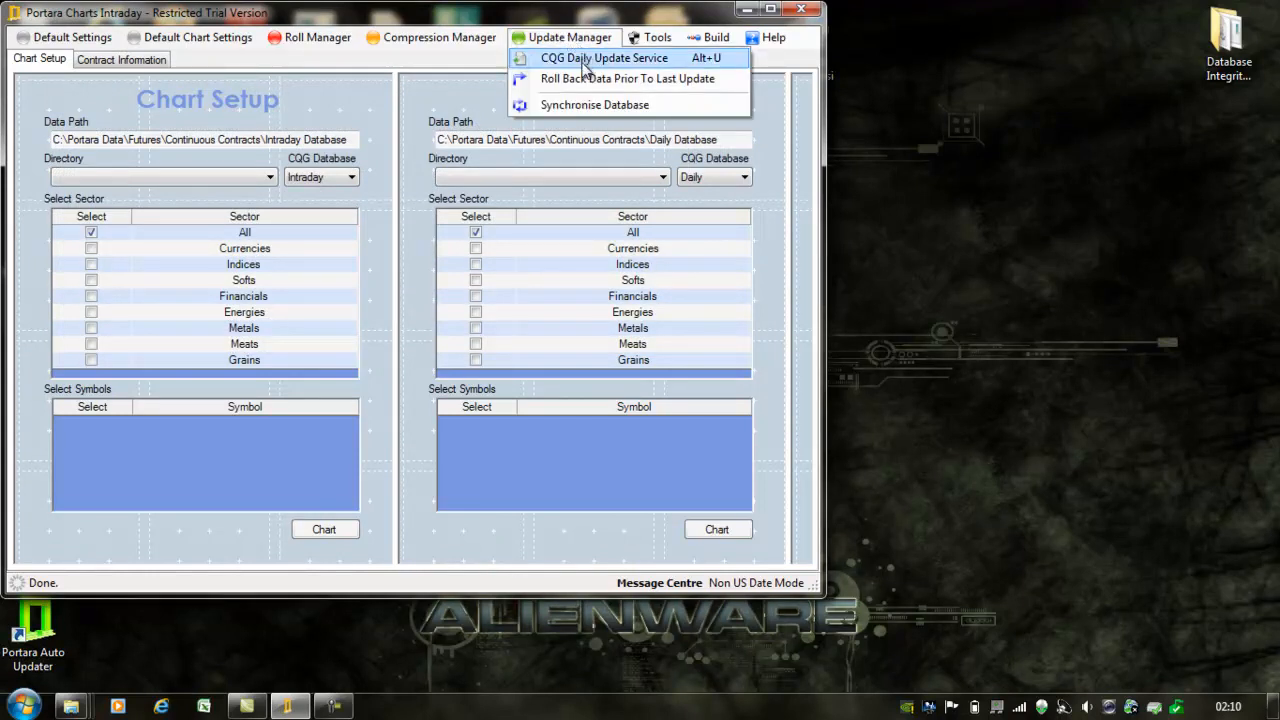
pyautogui.click(585, 62)
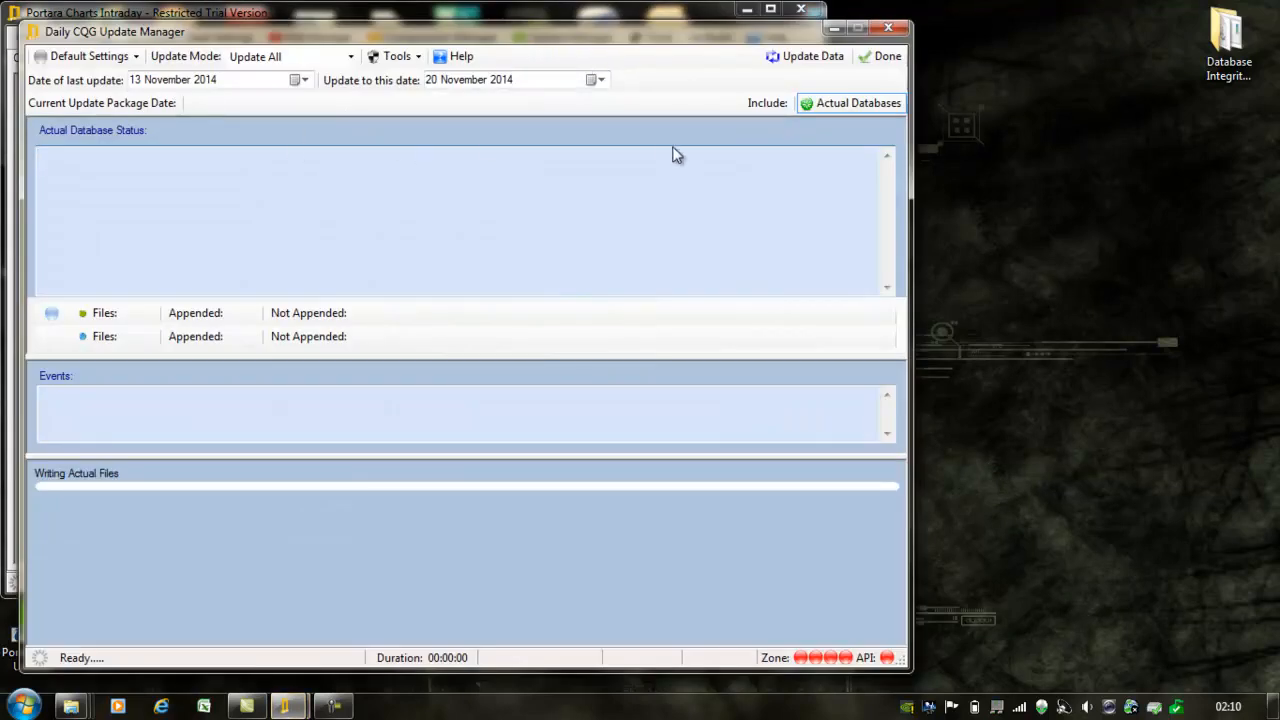
pyautogui.click(798, 60)
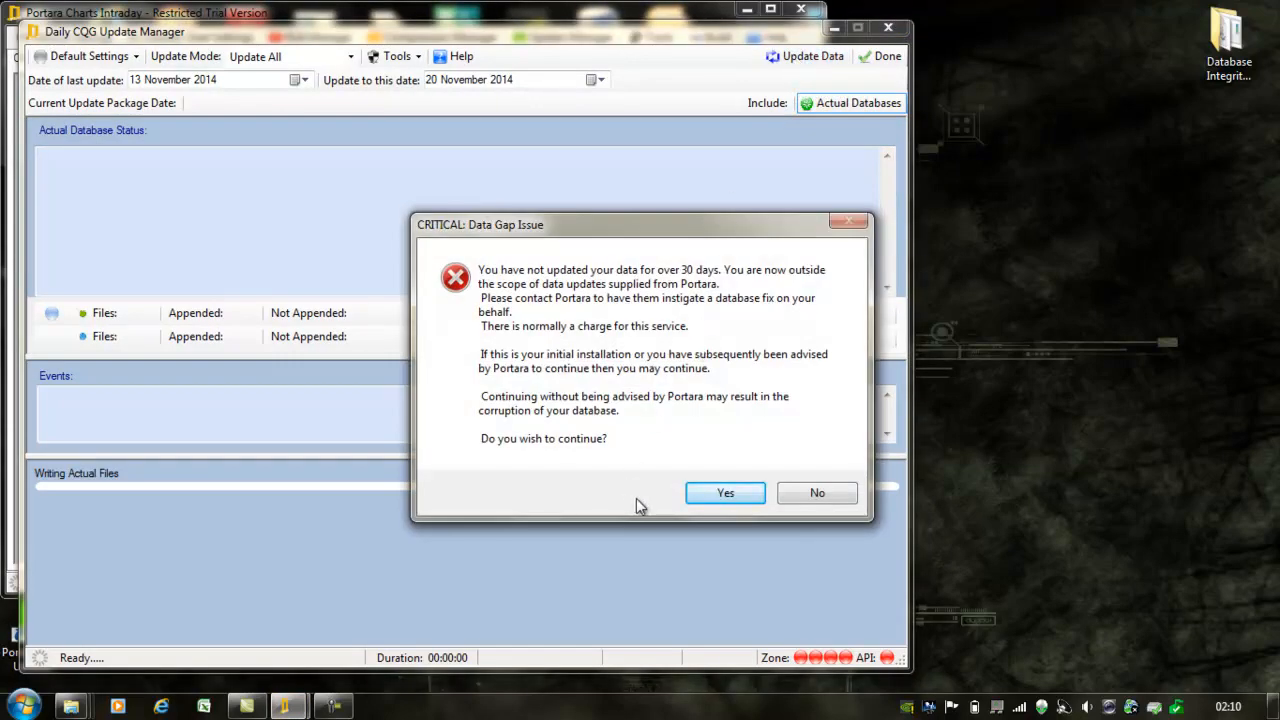
pyautogui.click(724, 496)
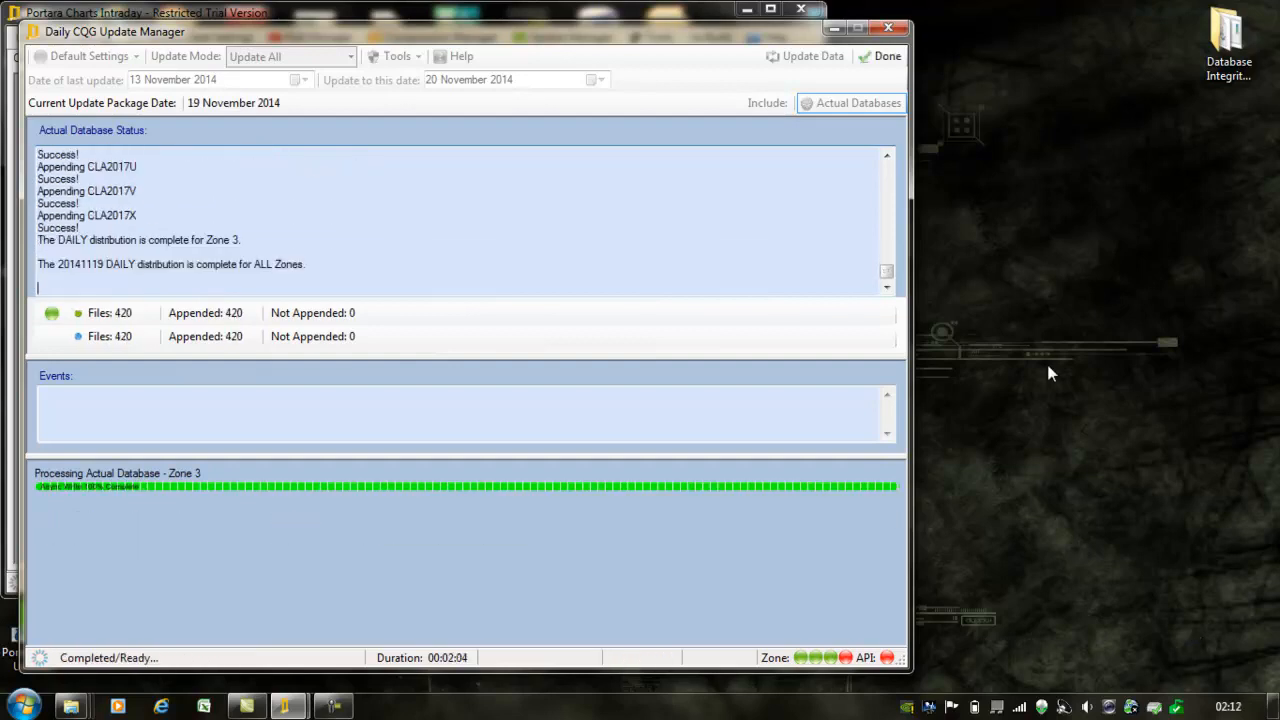
pyautogui.click(889, 56)
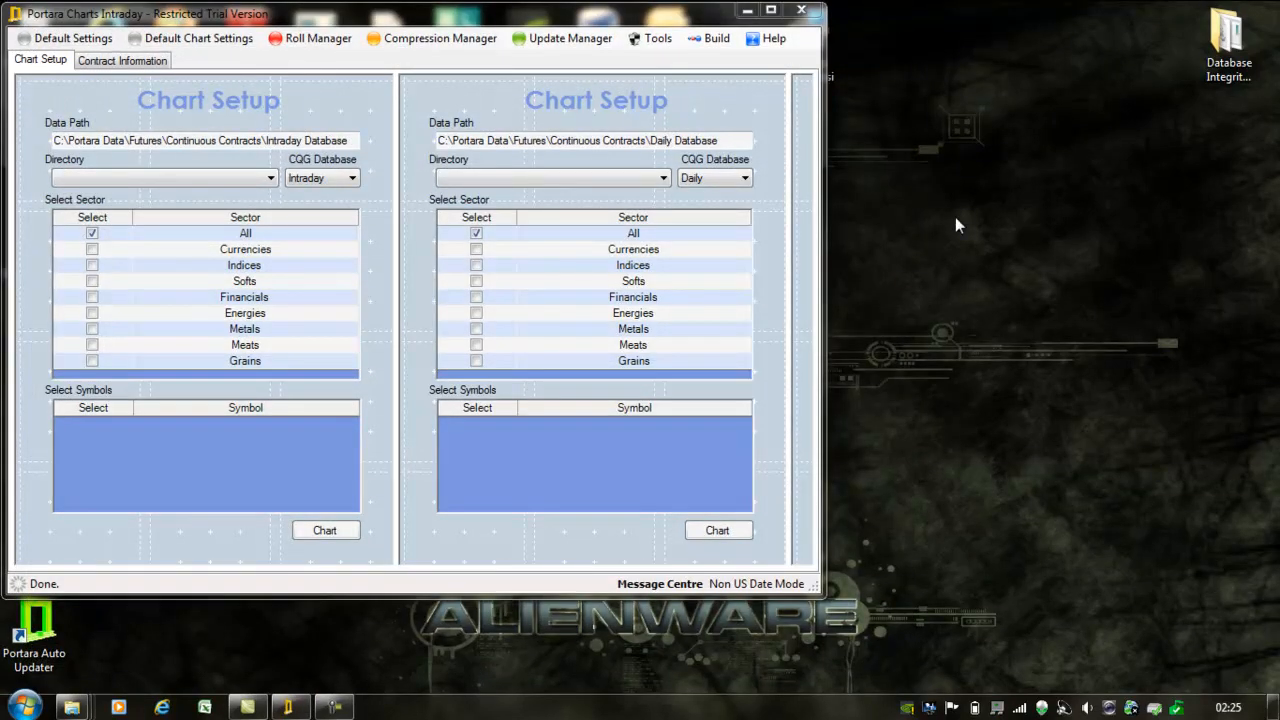
# Roll the British Pound Hybrid and Crude Oil Hybrid contracts in the Roll Manager, and close it when complete.
pyautogui.click(305, 42)
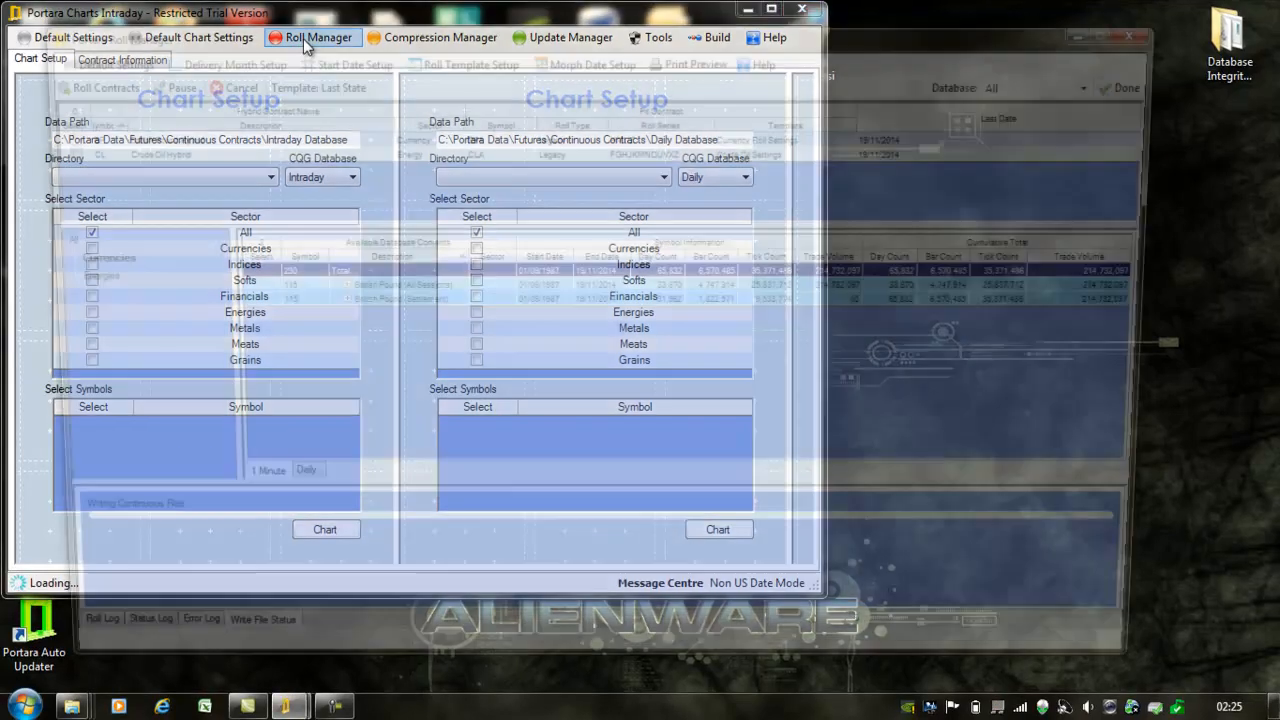
pyautogui.moveTo(487, 501); pyautogui.dragTo(487, 403)
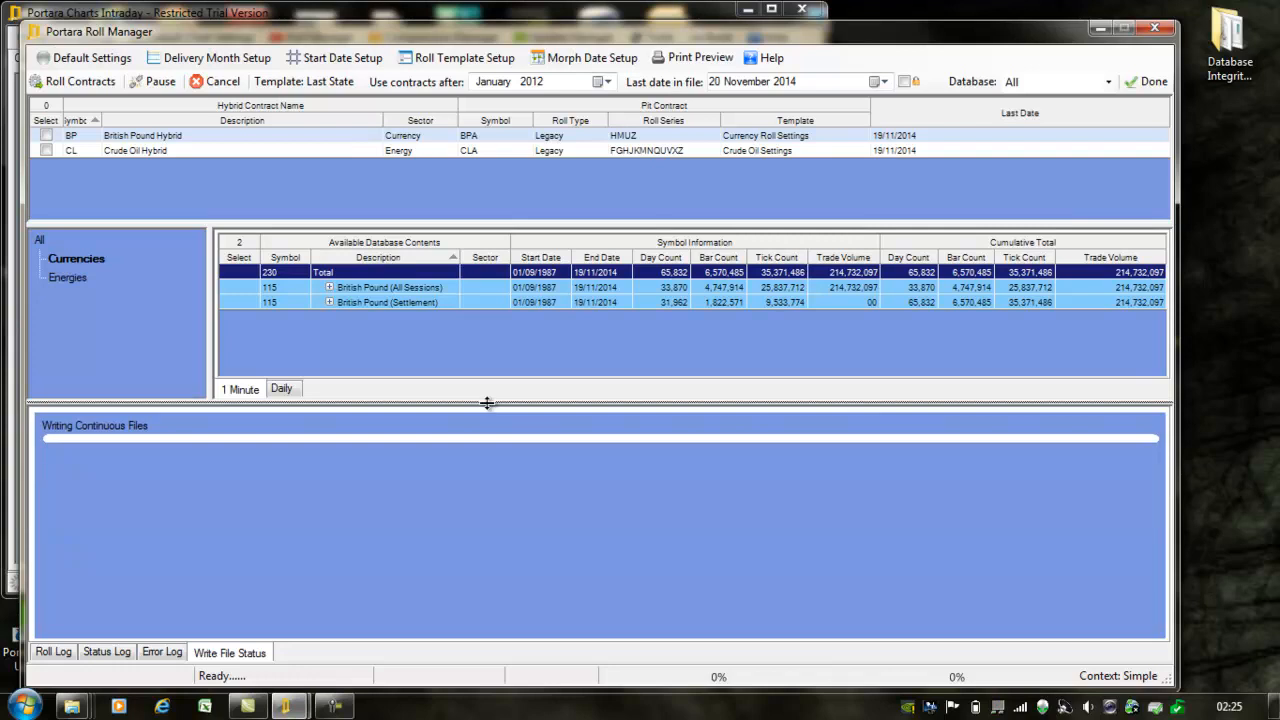
pyautogui.click(46, 150)
pyautogui.click(46, 135)
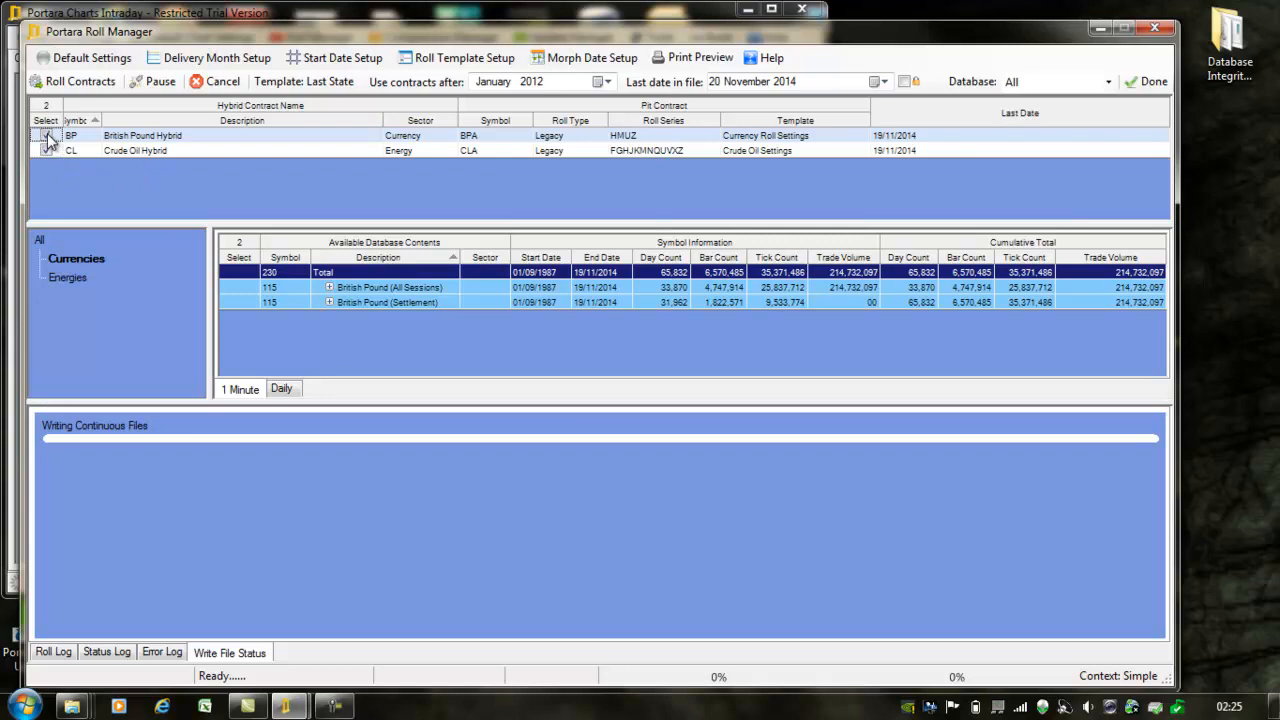
pyautogui.click(80, 82)
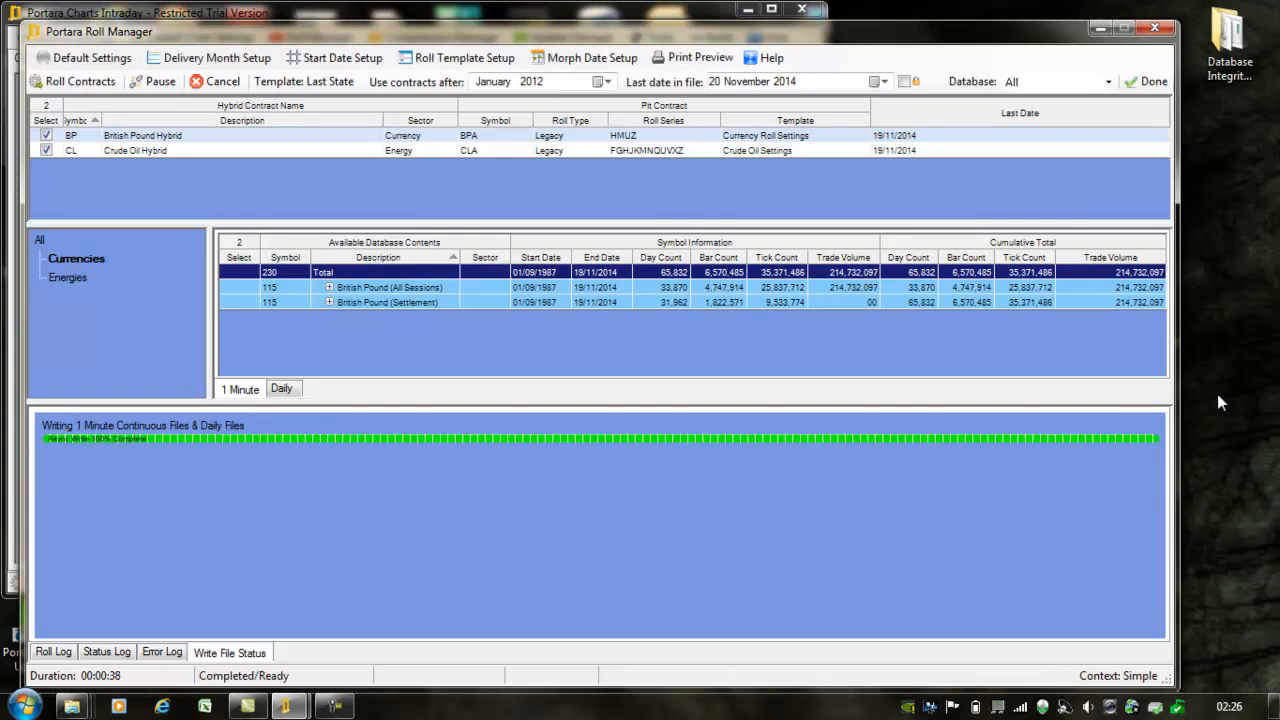
pyautogui.click(1146, 82)
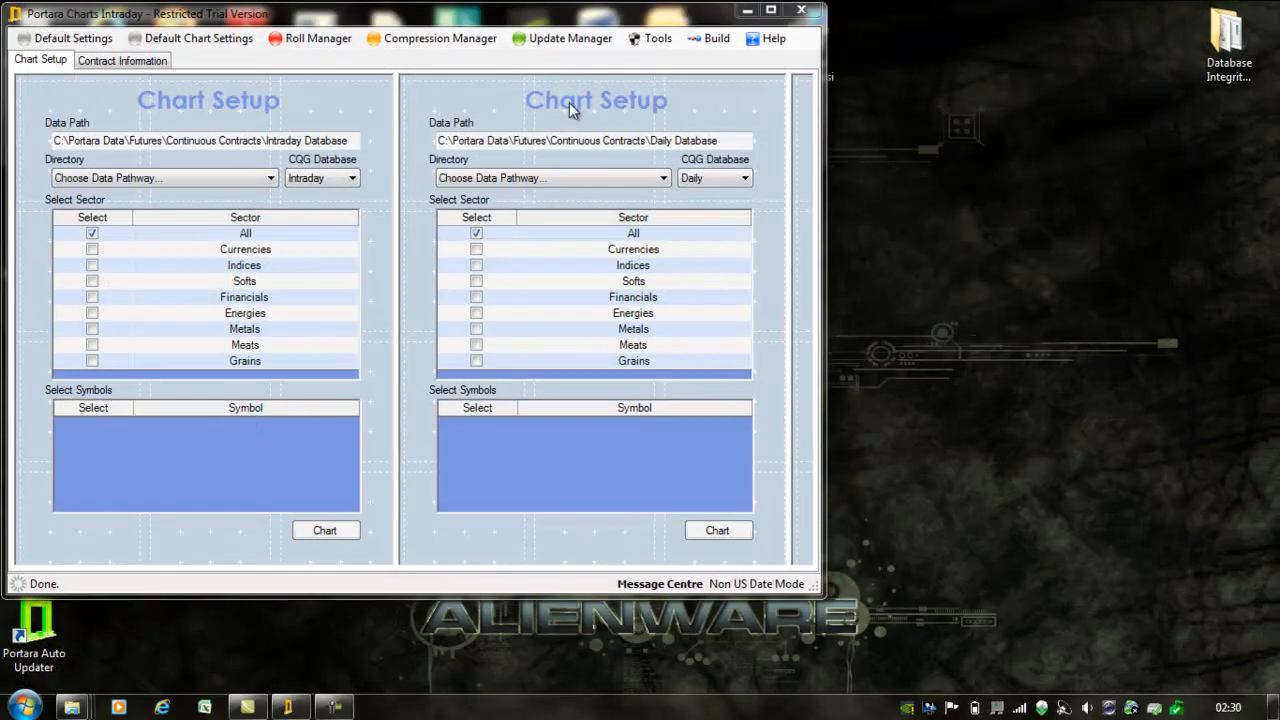
# Add an Unadjusted Close column to the daily Compression Manager output with the Advanced Column Formatter, and save the column layout.
pyautogui.click(432, 44)
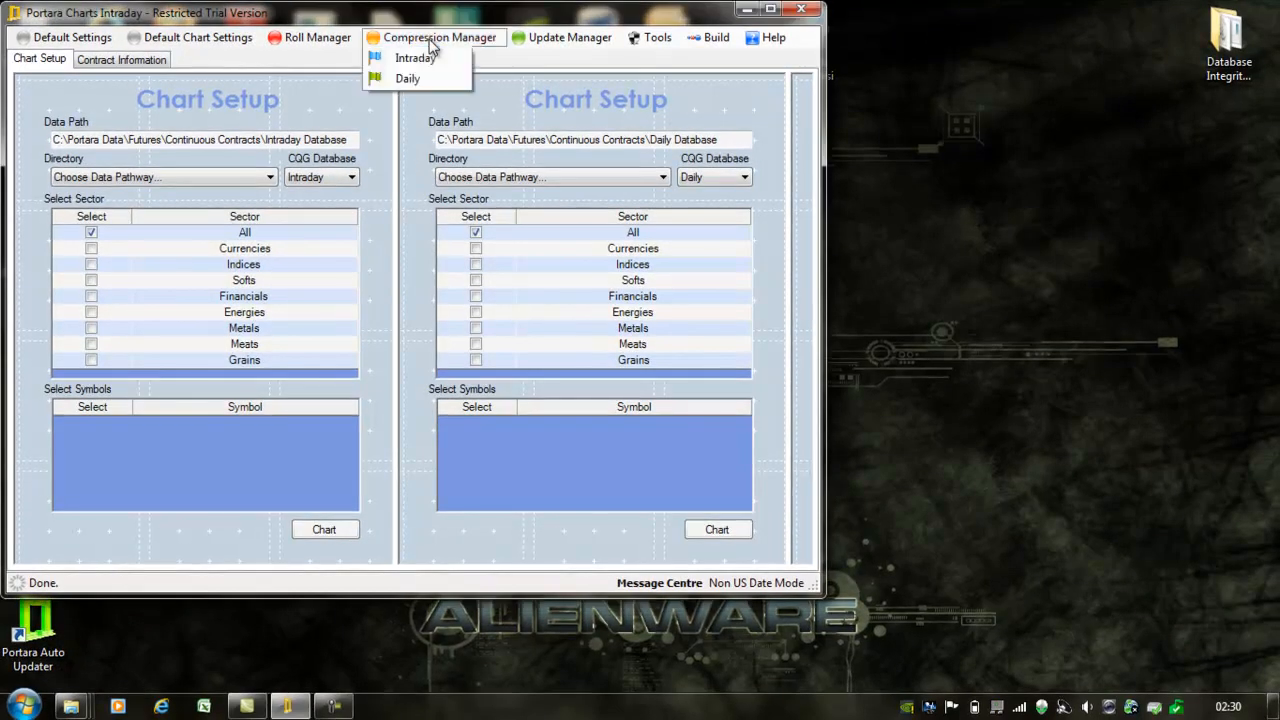
pyautogui.click(416, 79)
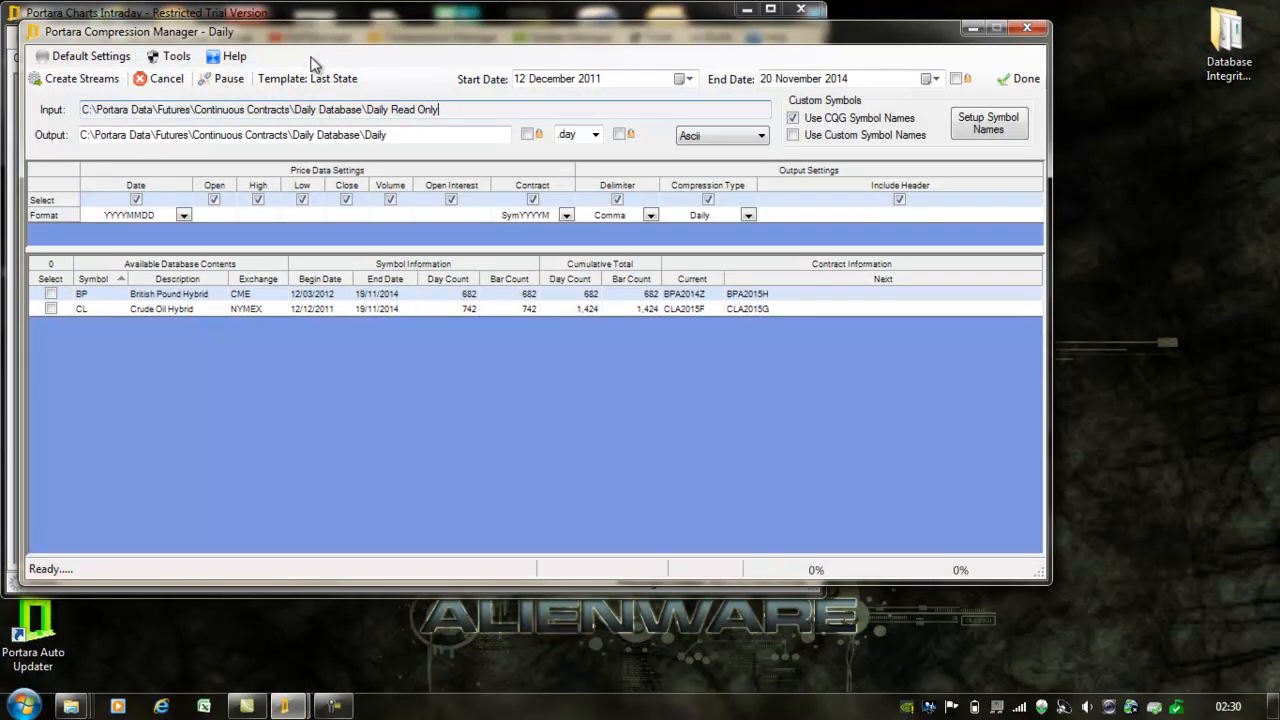
pyautogui.click(177, 60)
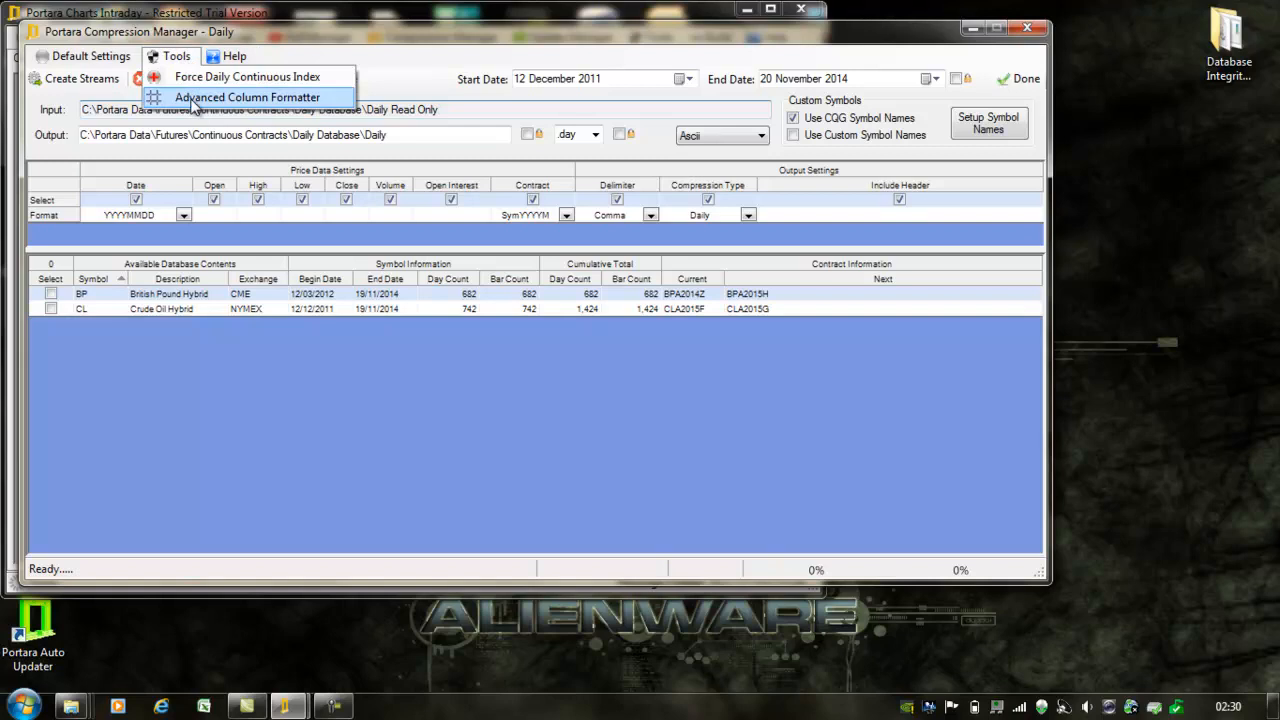
pyautogui.click(193, 100)
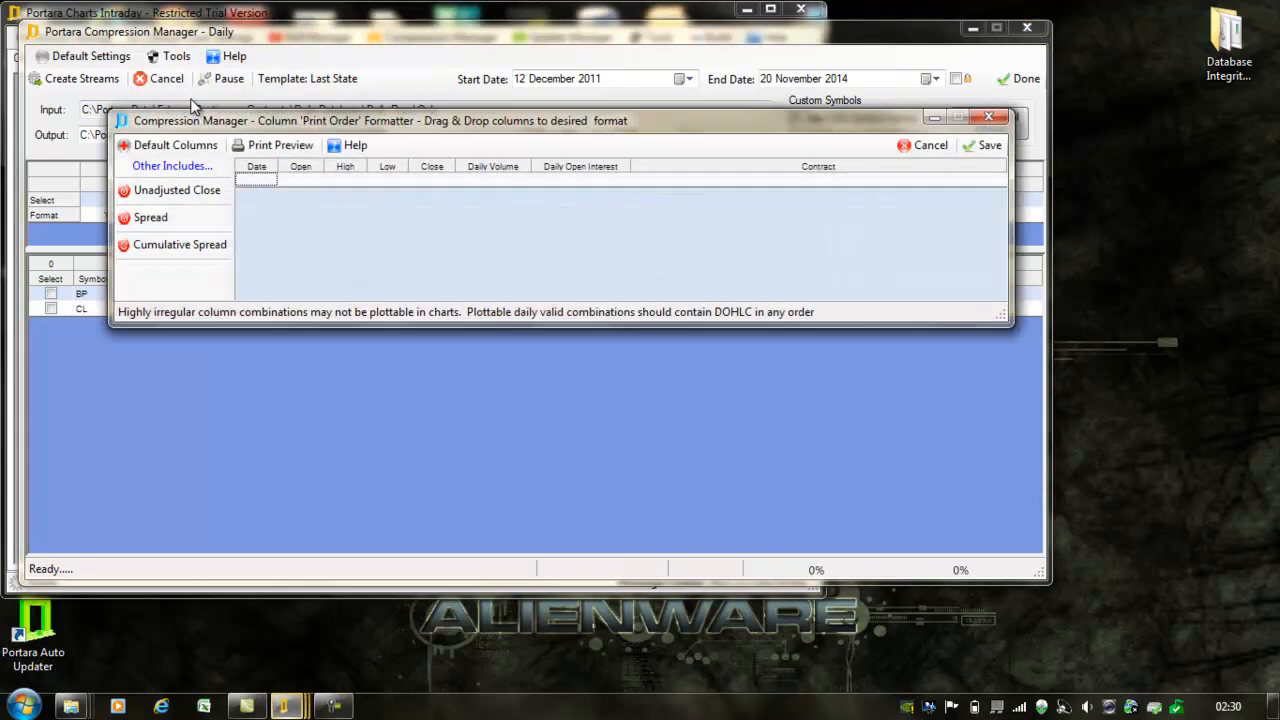
pyautogui.click(183, 200)
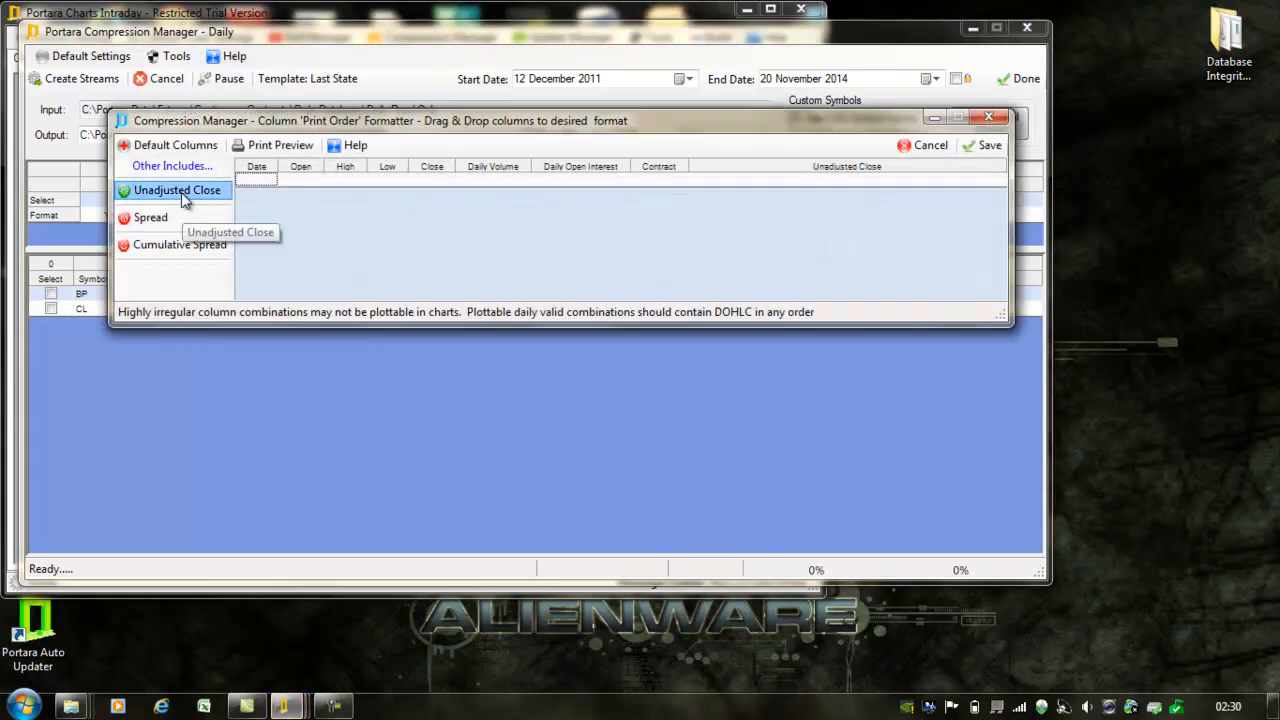
pyautogui.click(967, 148)
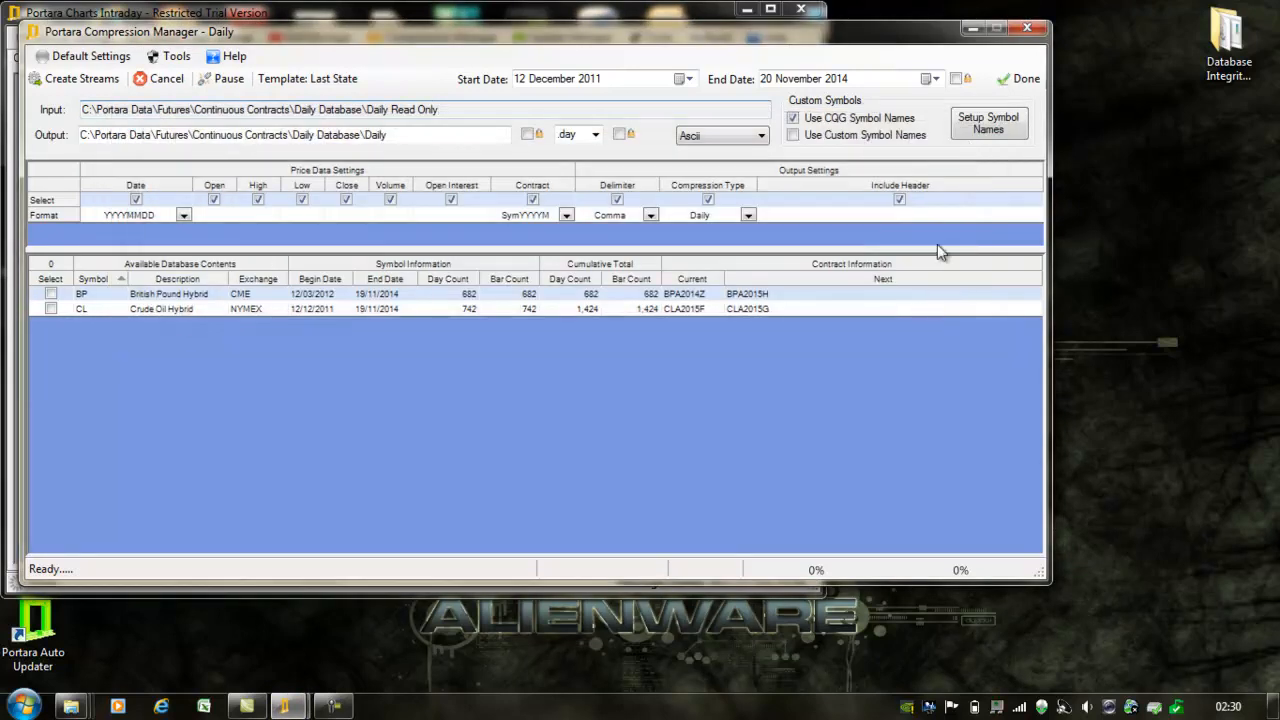
# Apply the Trading Blox Daily template to the daily compression settings.
pyautogui.rightClick(937, 215)
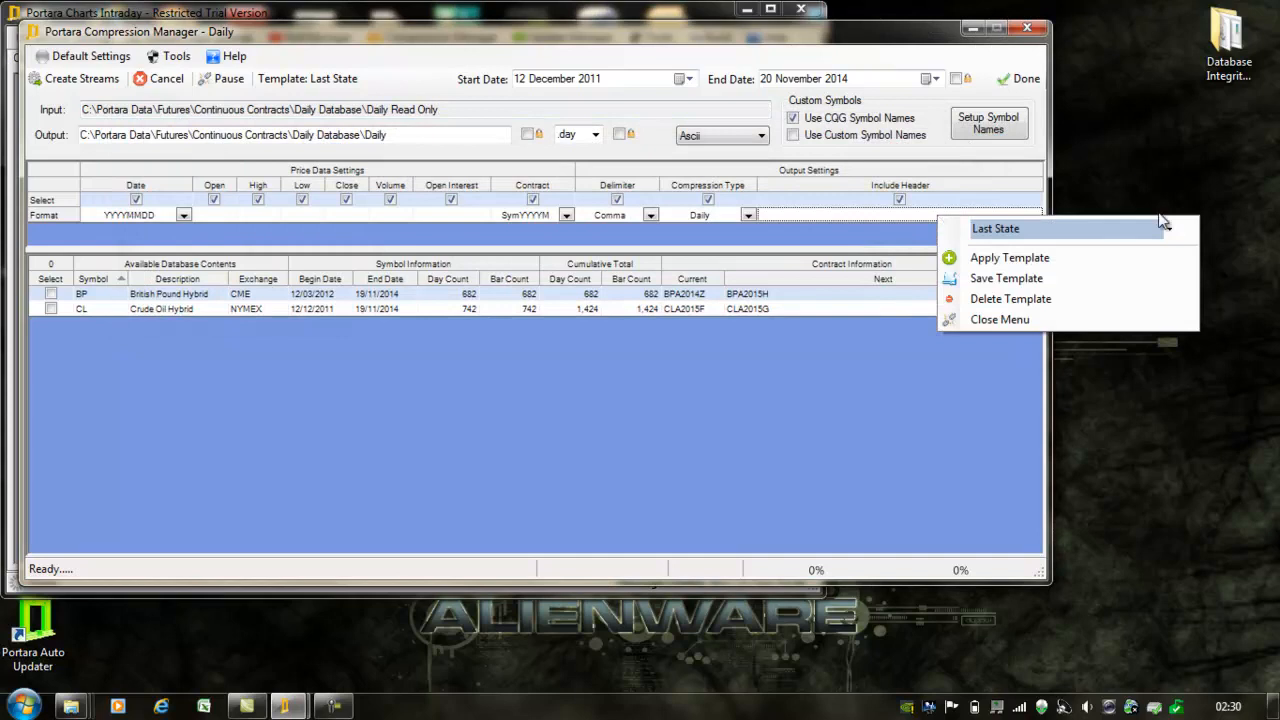
pyautogui.click(1170, 232)
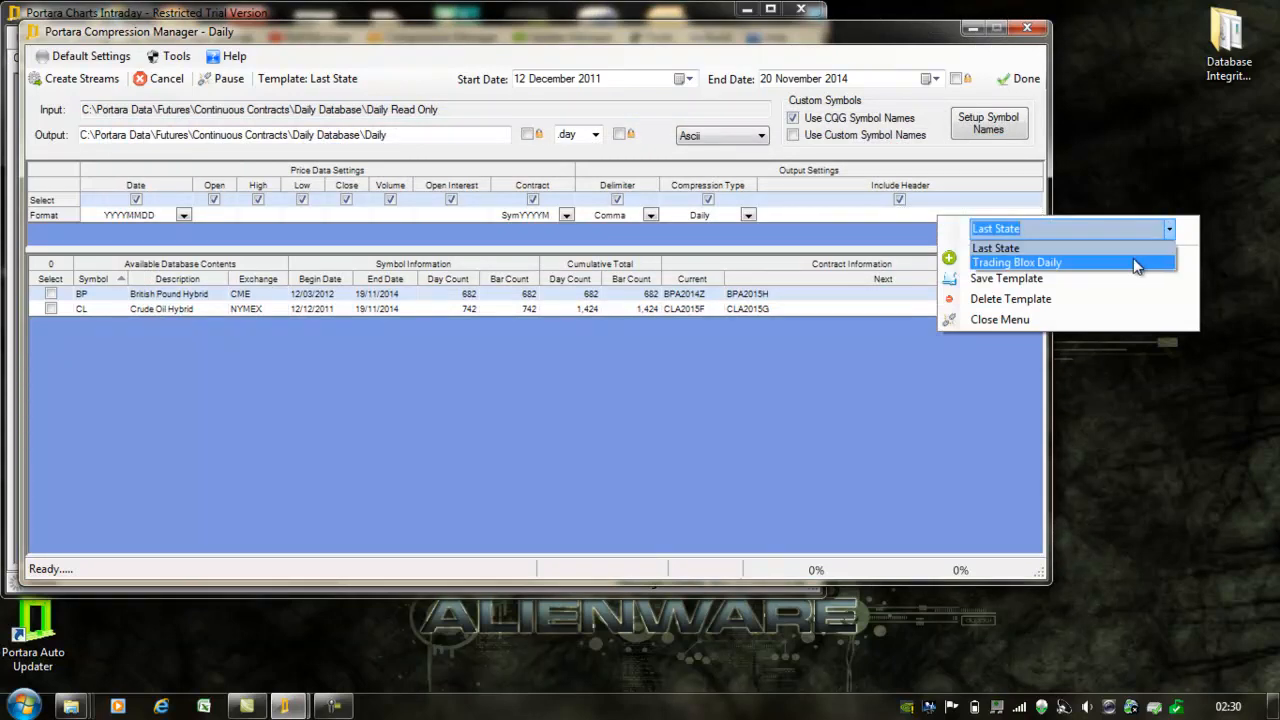
pyautogui.click(1137, 262)
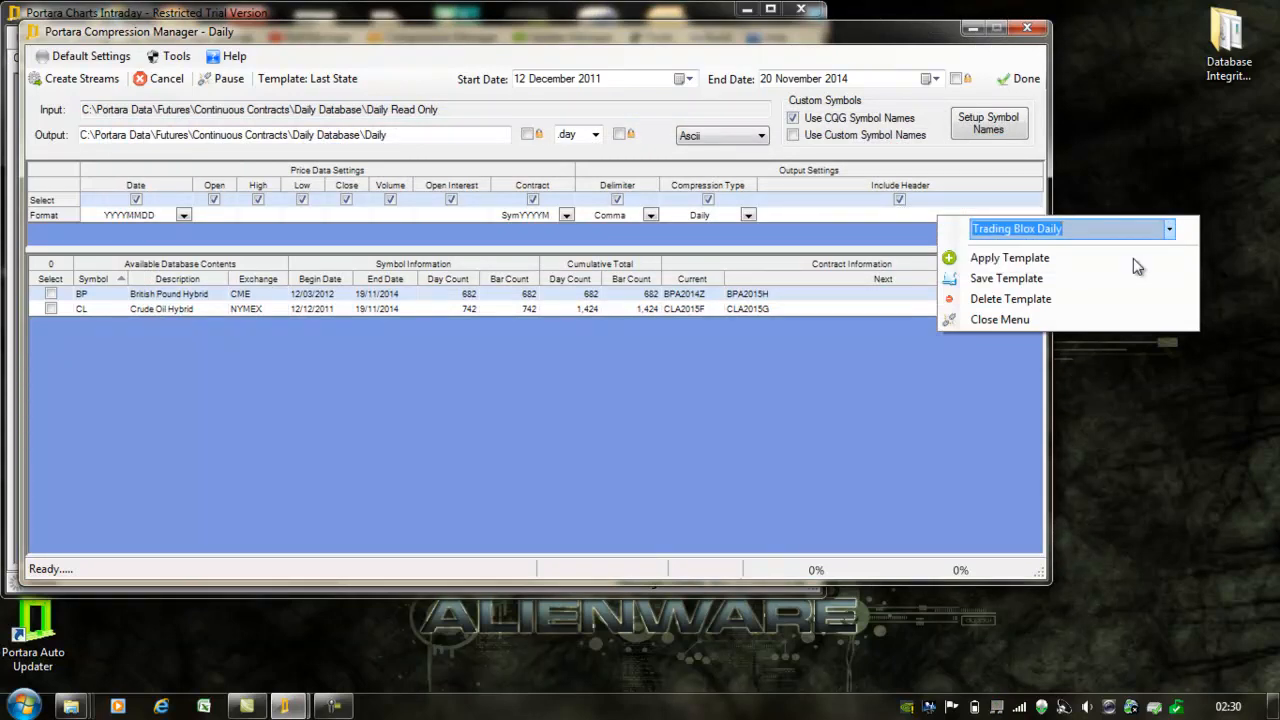
pyautogui.click(997, 262)
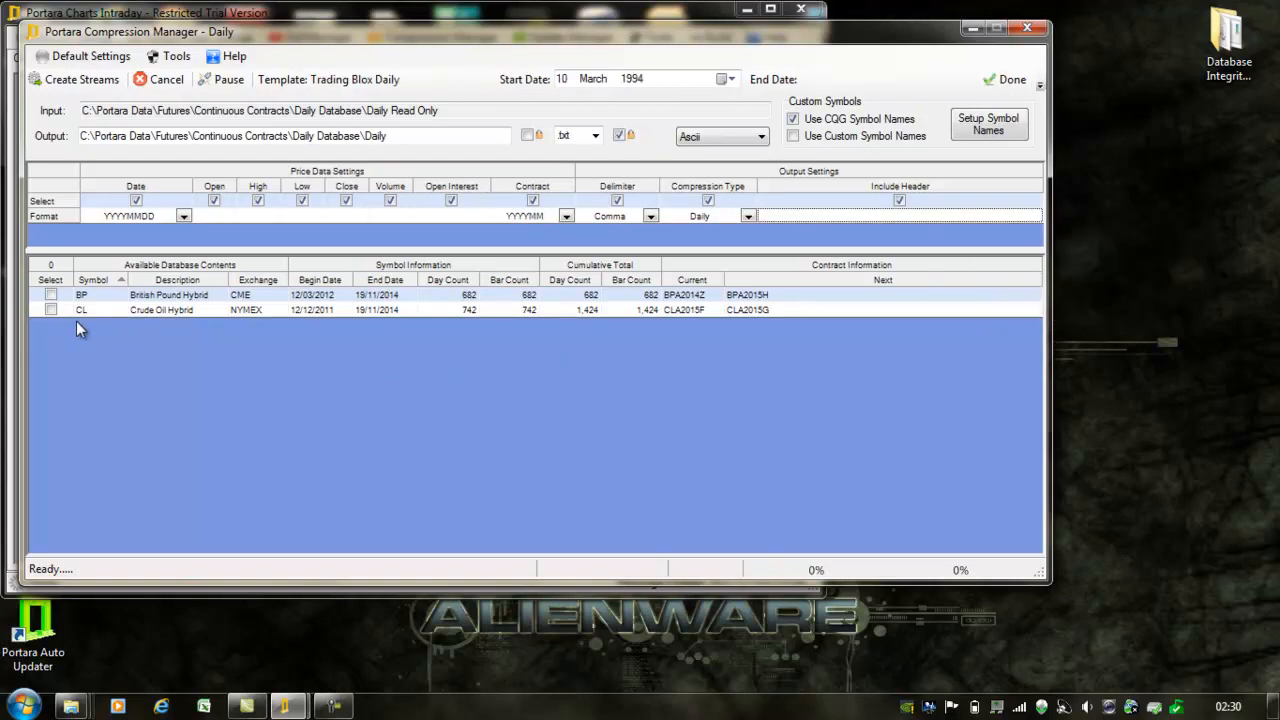
# Create daily streams for British Pound Hybrid and Crude Oil Hybrid, and close the daily Compression Manager when complete.
pyautogui.click(50, 310)
pyautogui.click(51, 295)
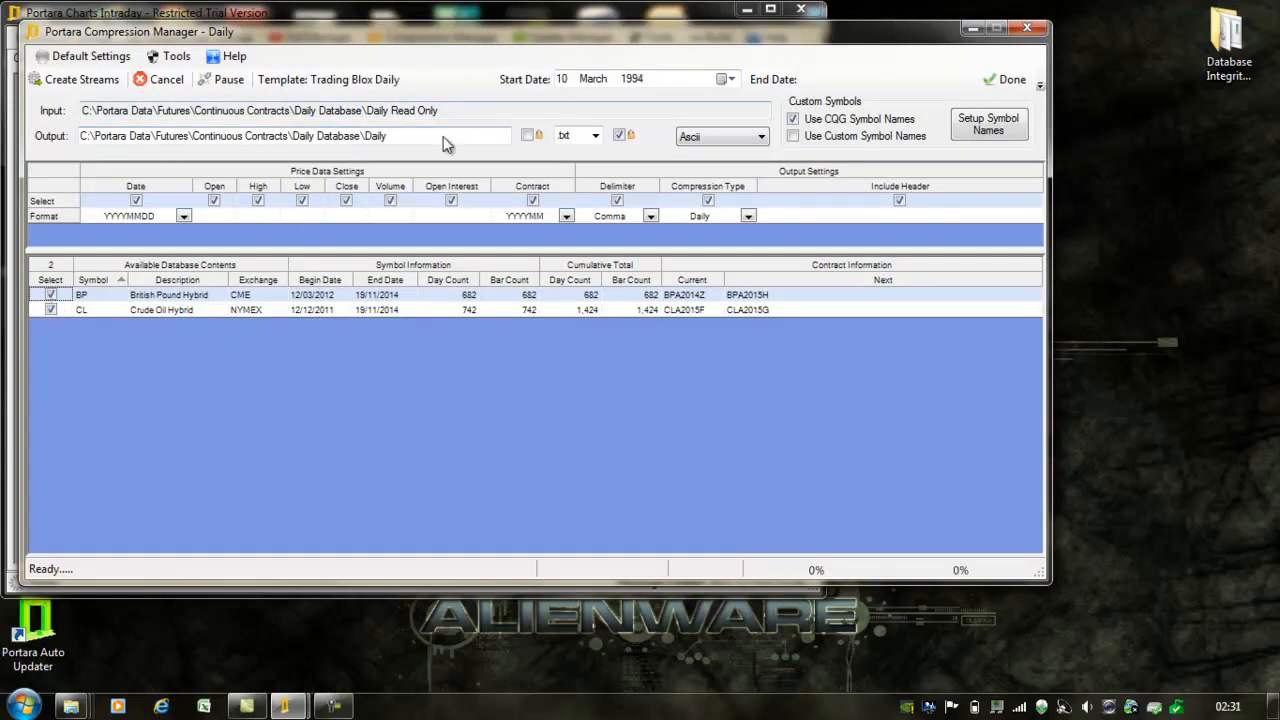
pyautogui.click(87, 88)
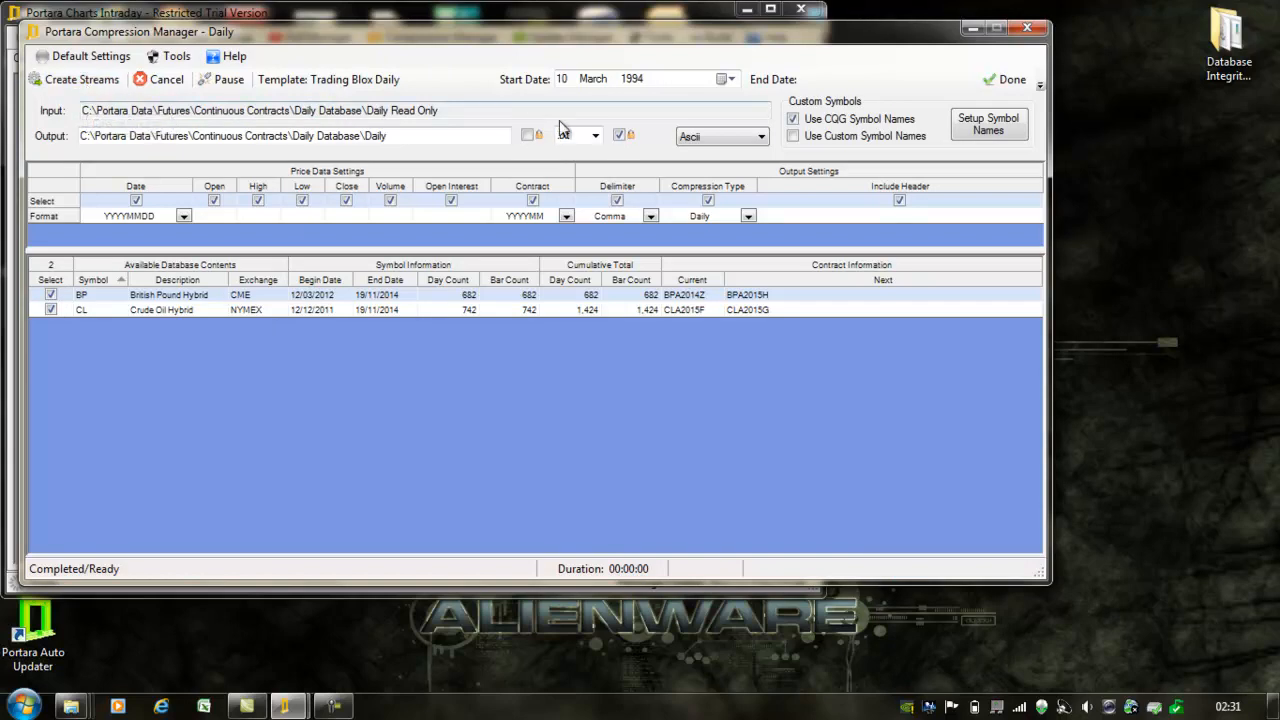
pyautogui.click(1010, 84)
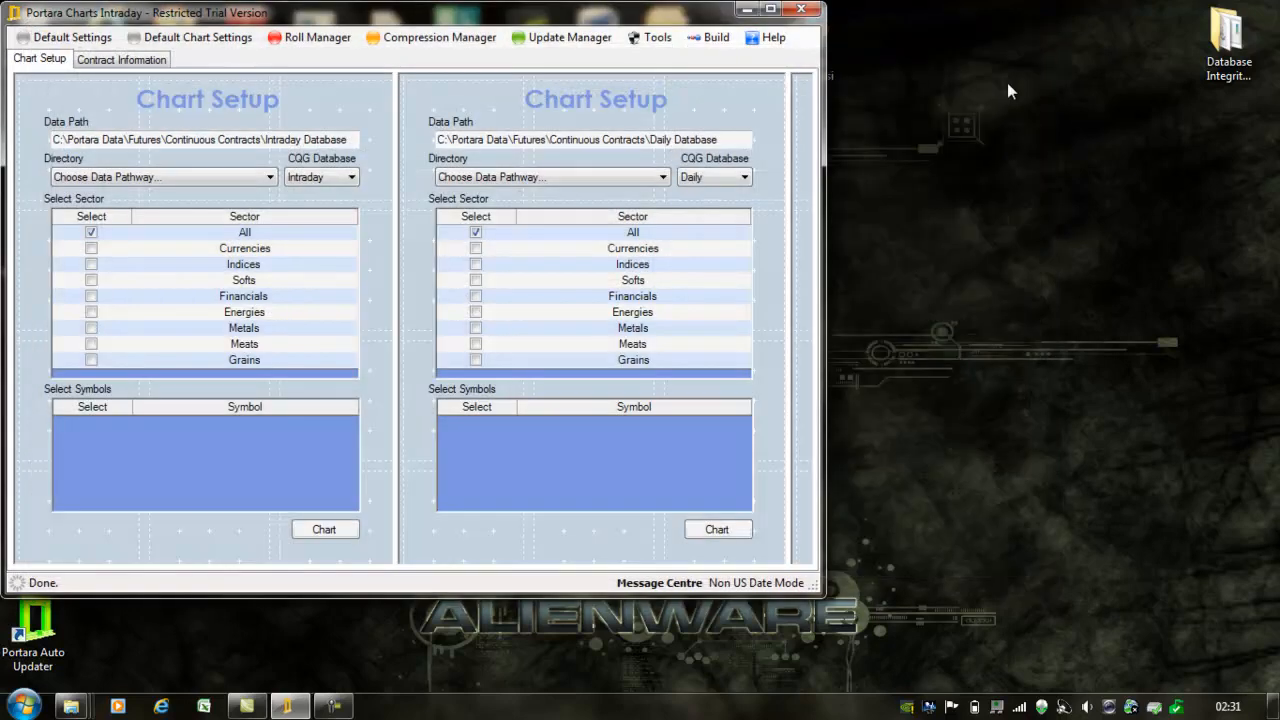
# Add an Unadjusted Close column to the intraday Compression Manager output with the Advanced Column Formatter, and save the layout.
pyautogui.click(447, 38)
pyautogui.click(441, 56)
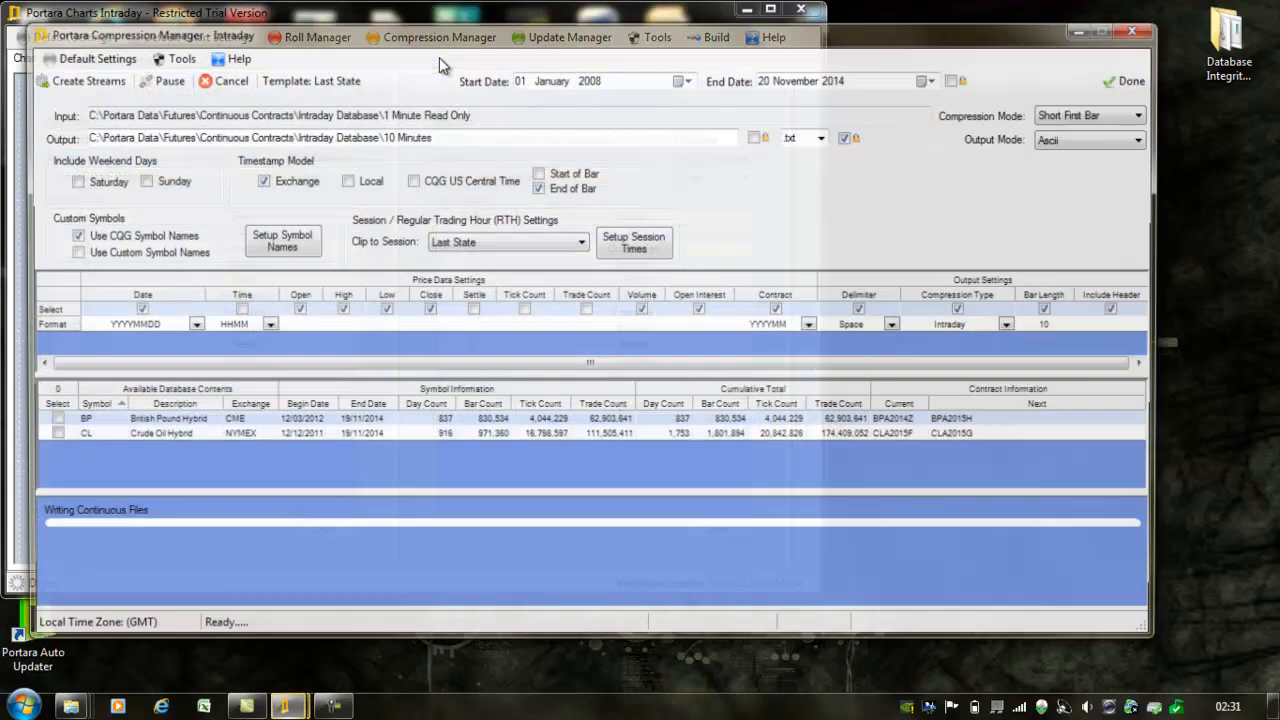
pyautogui.click(180, 61)
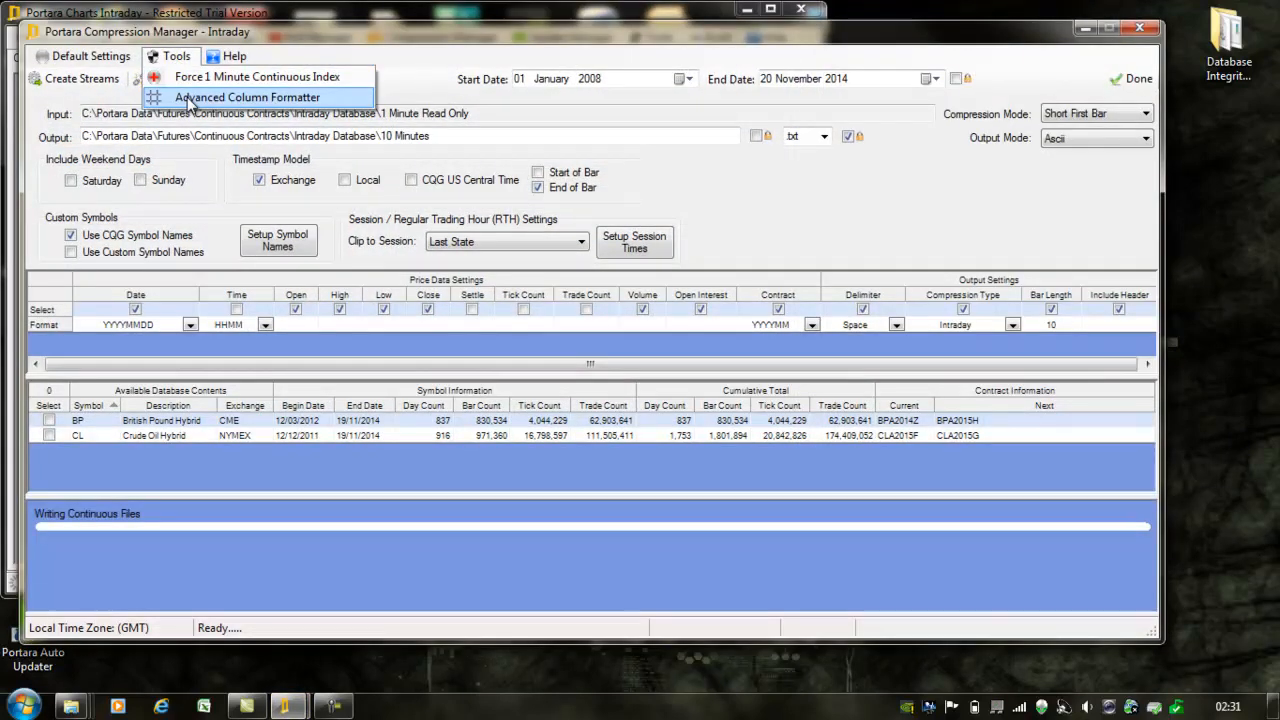
pyautogui.click(188, 98)
pyautogui.click(197, 214)
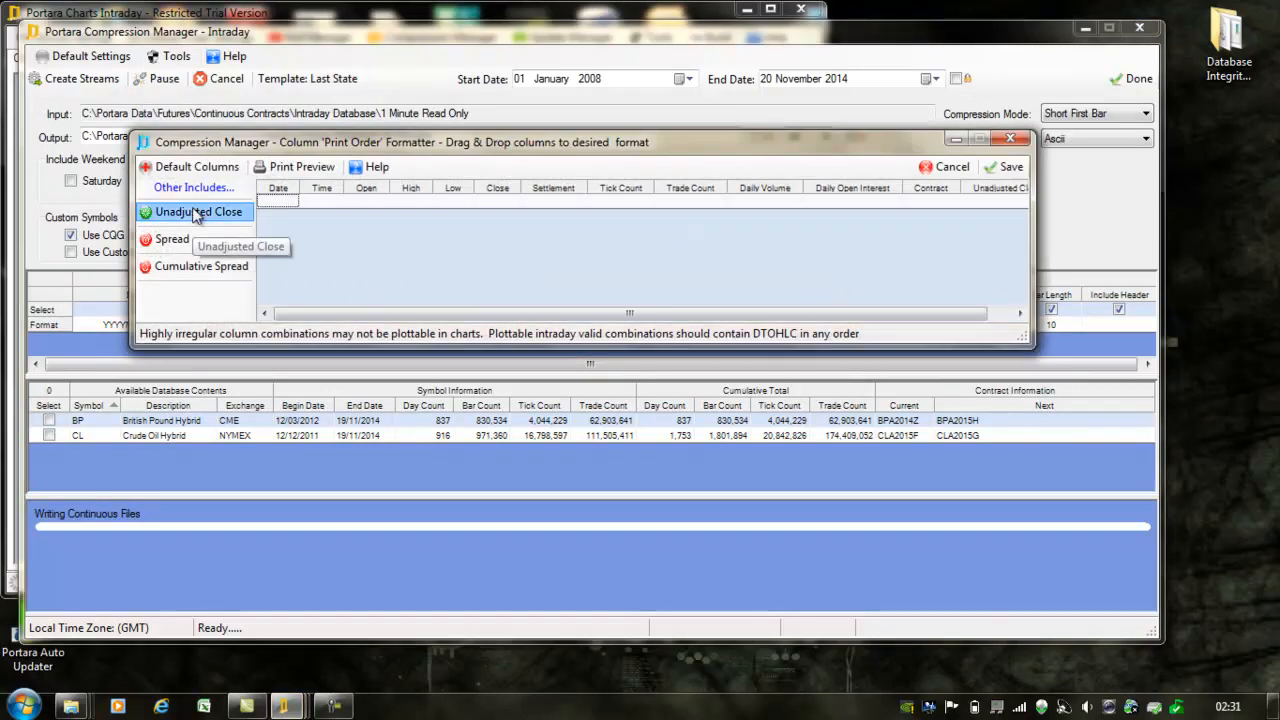
pyautogui.click(1009, 167)
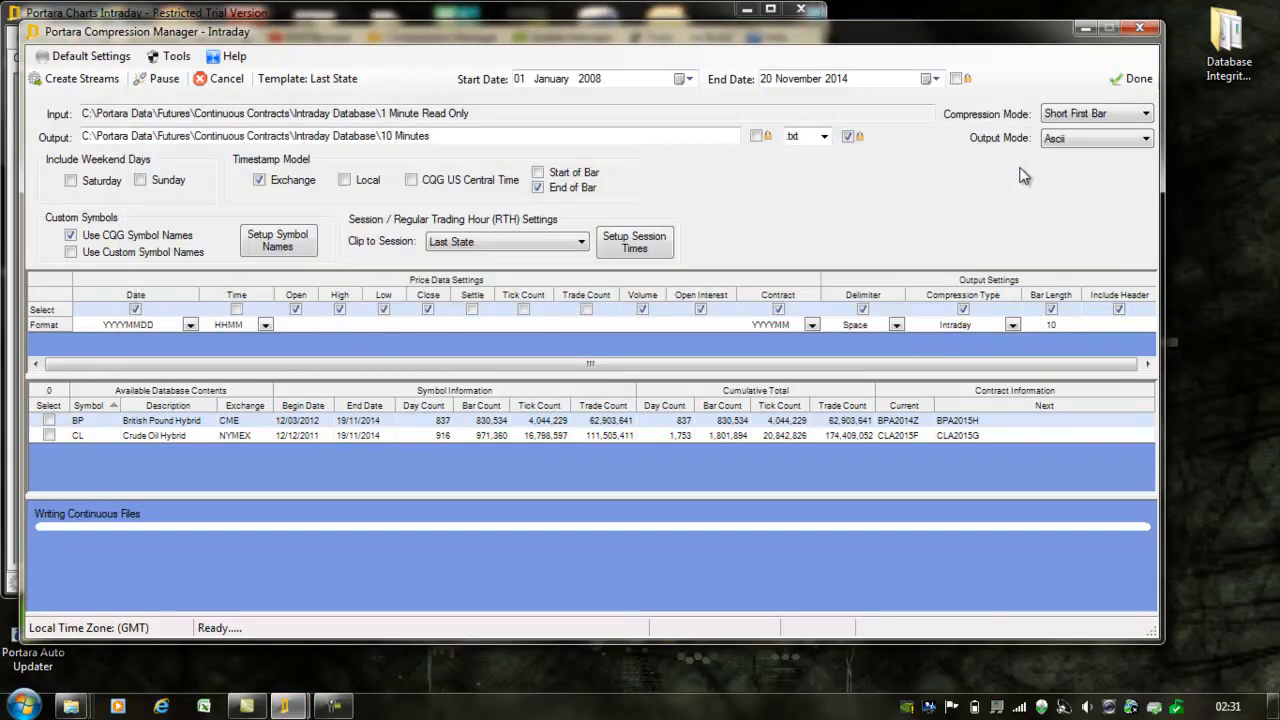
# Apply the Trading Blox RTH Daily template to the intraday compression settings.
pyautogui.rightClick(711, 328)
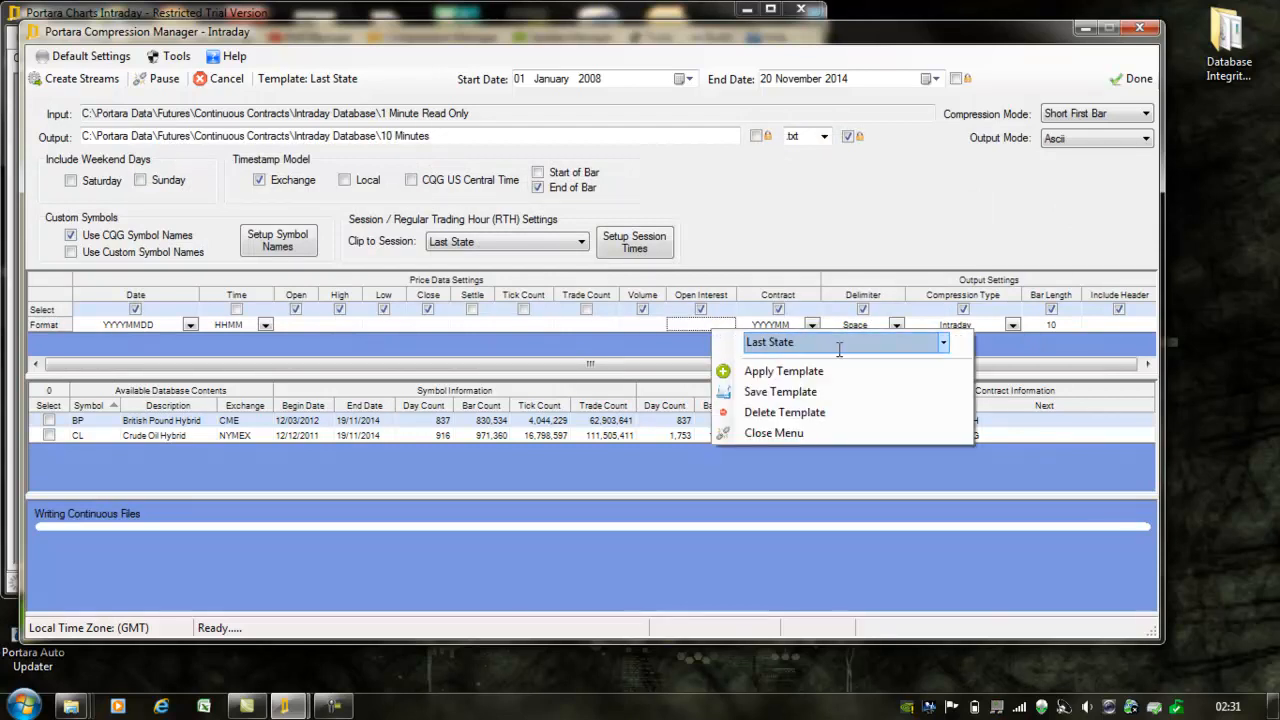
pyautogui.click(943, 343)
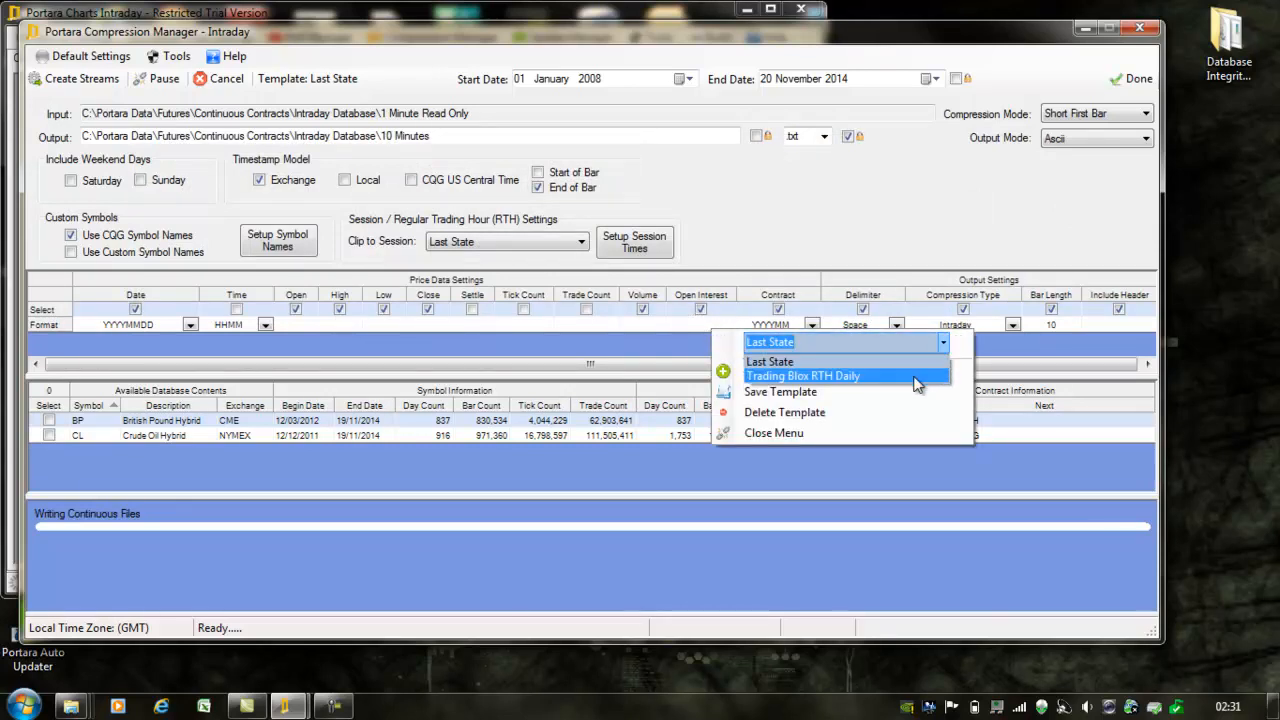
pyautogui.click(914, 377)
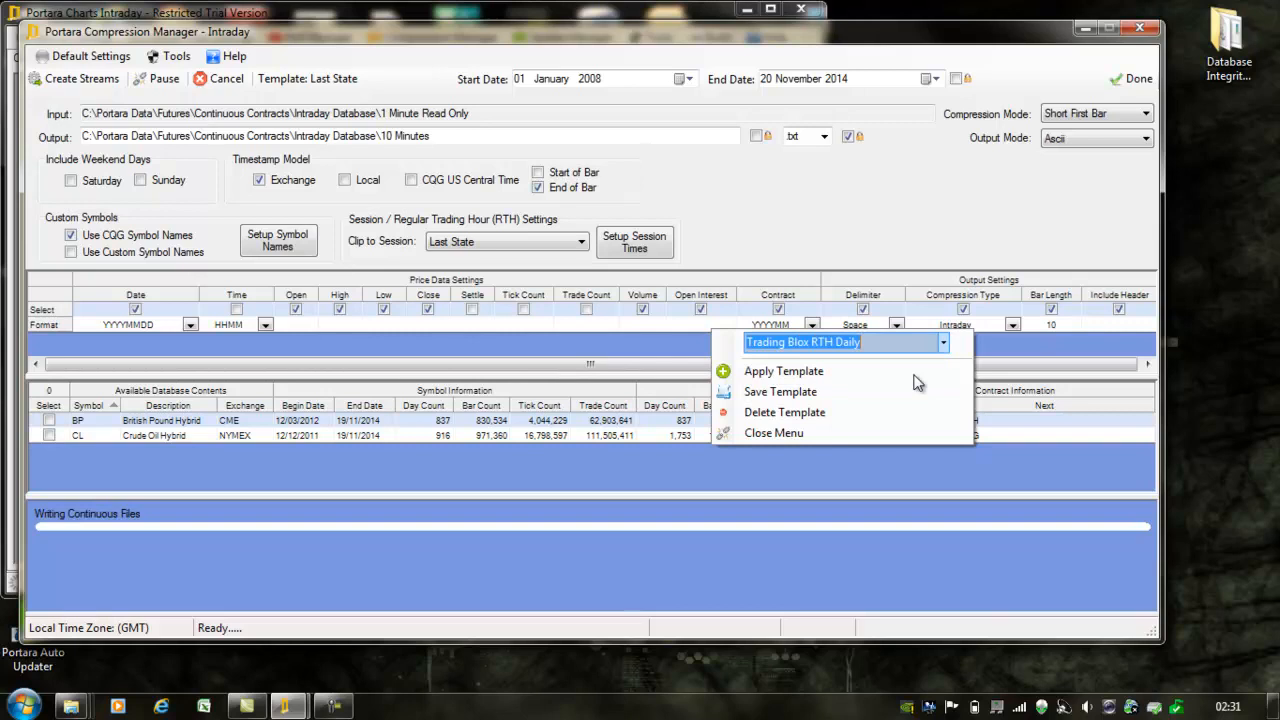
pyautogui.click(786, 376)
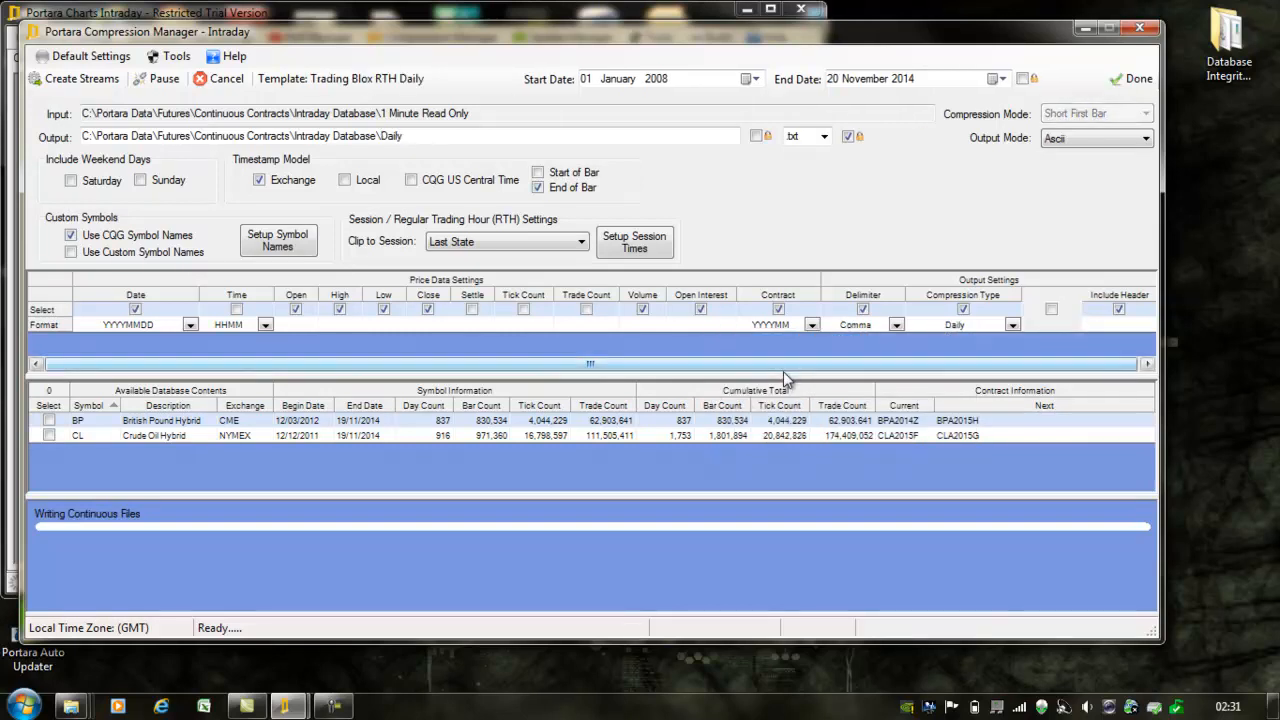
# Create RTH daily streams from the intraday database for British Pound Hybrid and Crude Oil Hybrid.
pyautogui.click(49, 436)
pyautogui.click(49, 421)
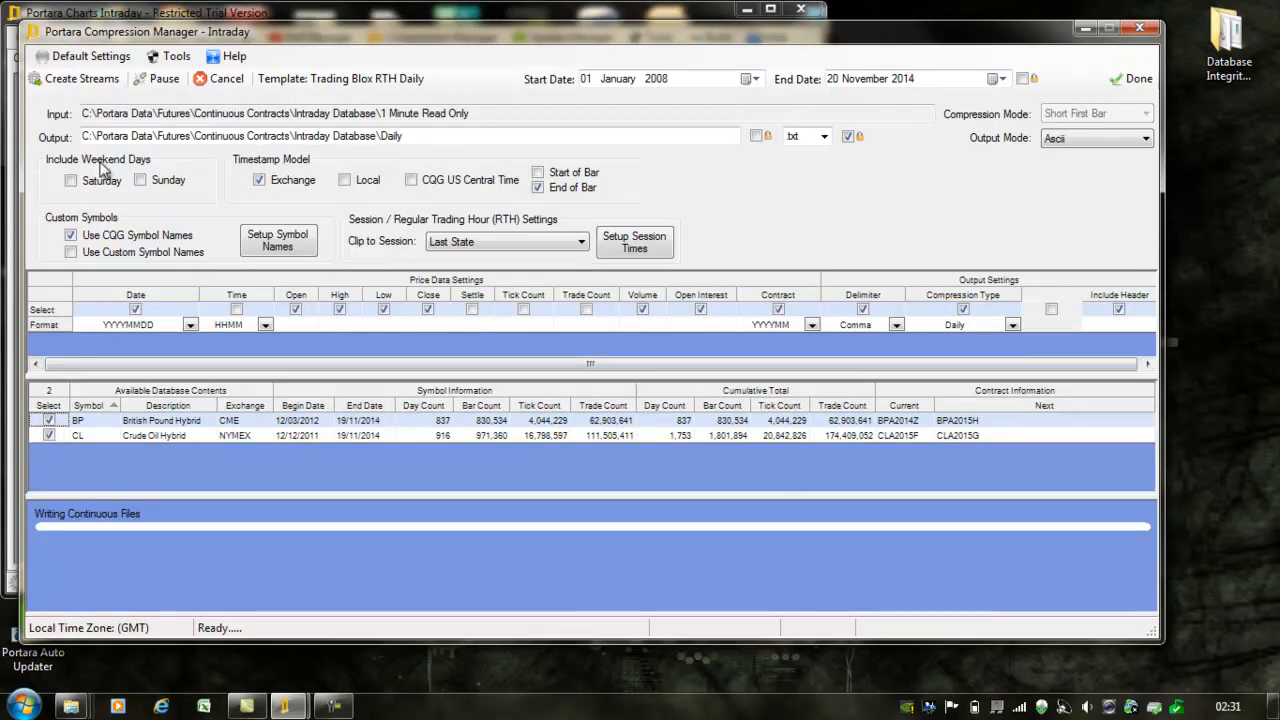
pyautogui.click(88, 88)
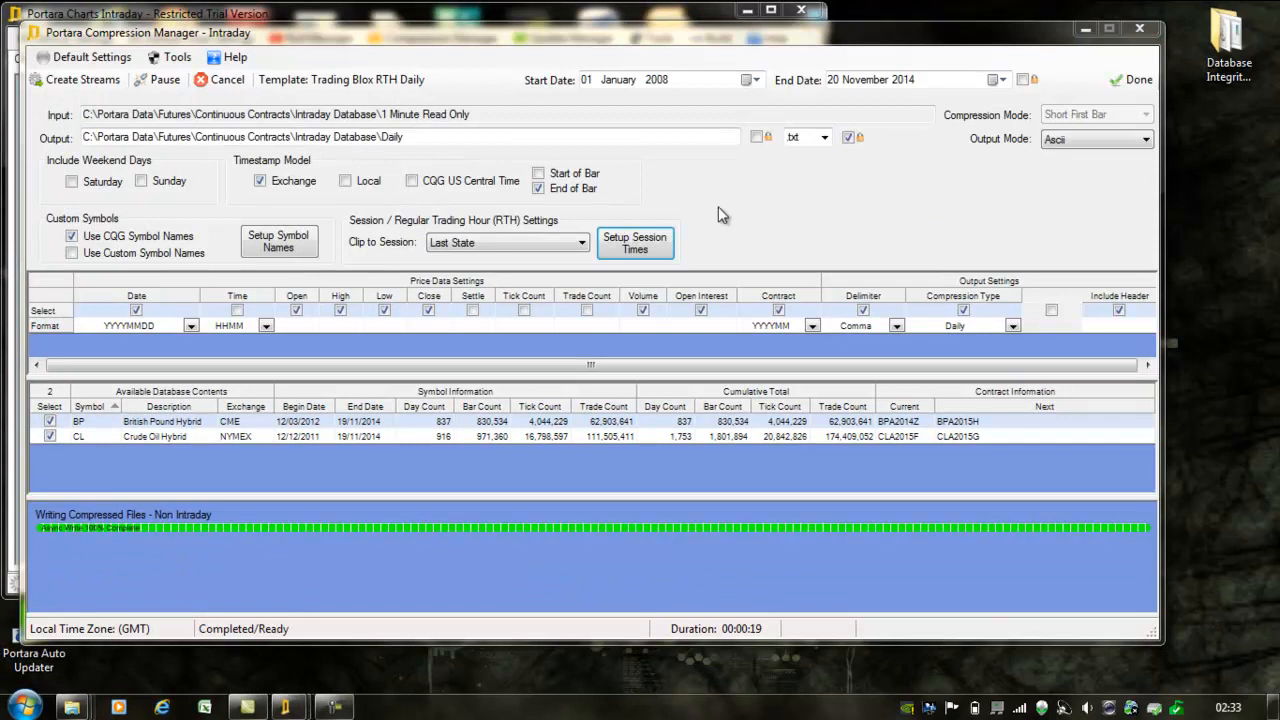
# Review the regular trading hours session times per symbol, cancel without saving, and close the intraday Compression Manager.
pyautogui.click(640, 252)
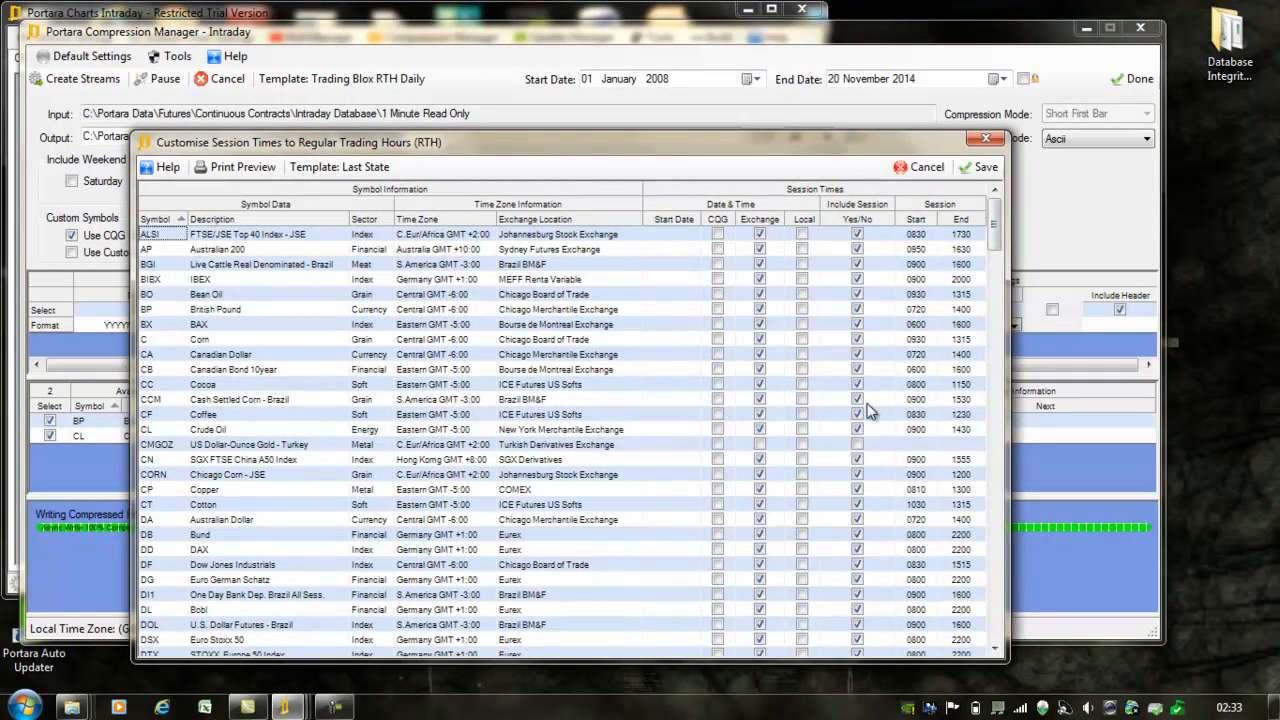
pyautogui.click(922, 172)
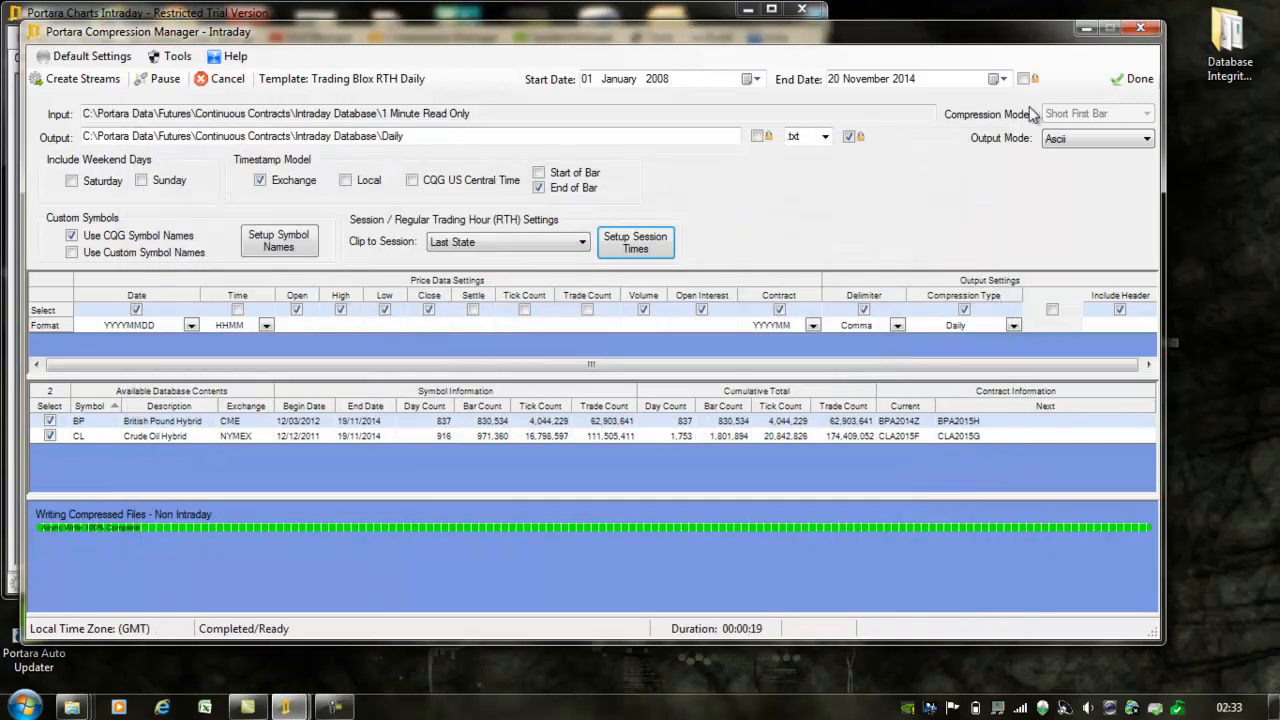
pyautogui.click(1122, 81)
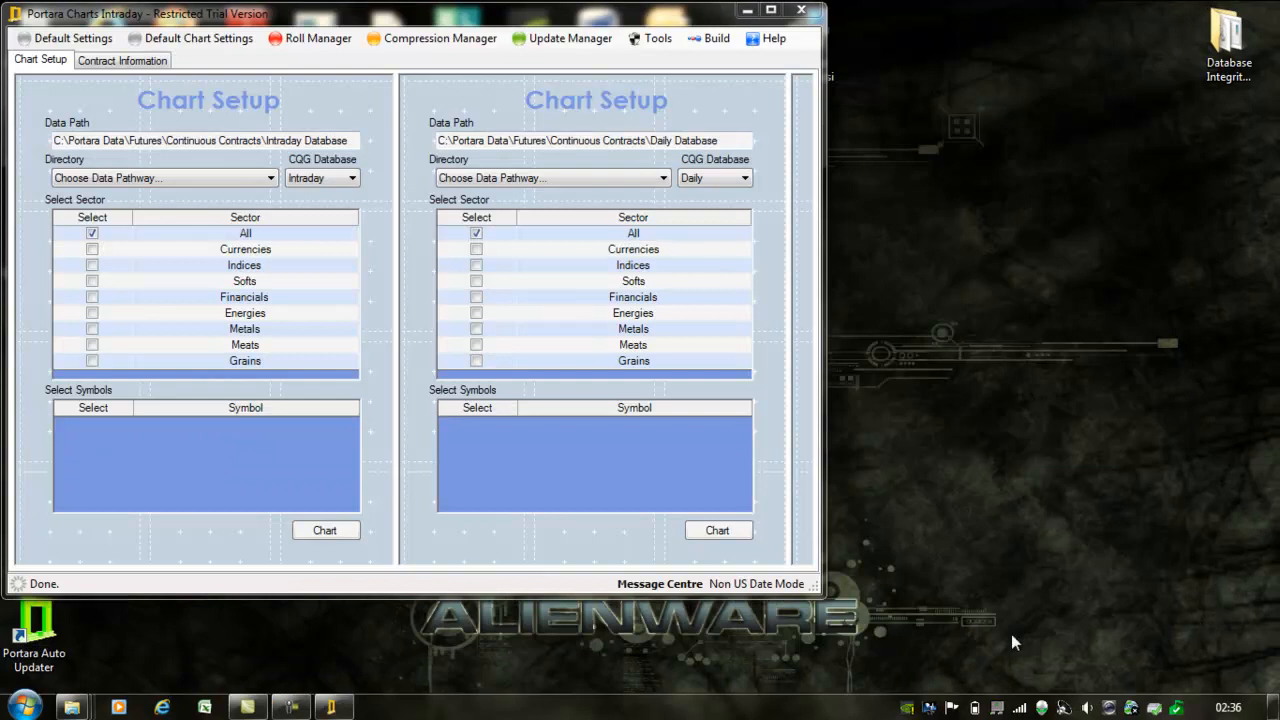
# Chart BP and CL from the Daily directory of the intraday database, and enlarge the window to view the charts.
pyautogui.click(270, 178)
pyautogui.click(254, 194)
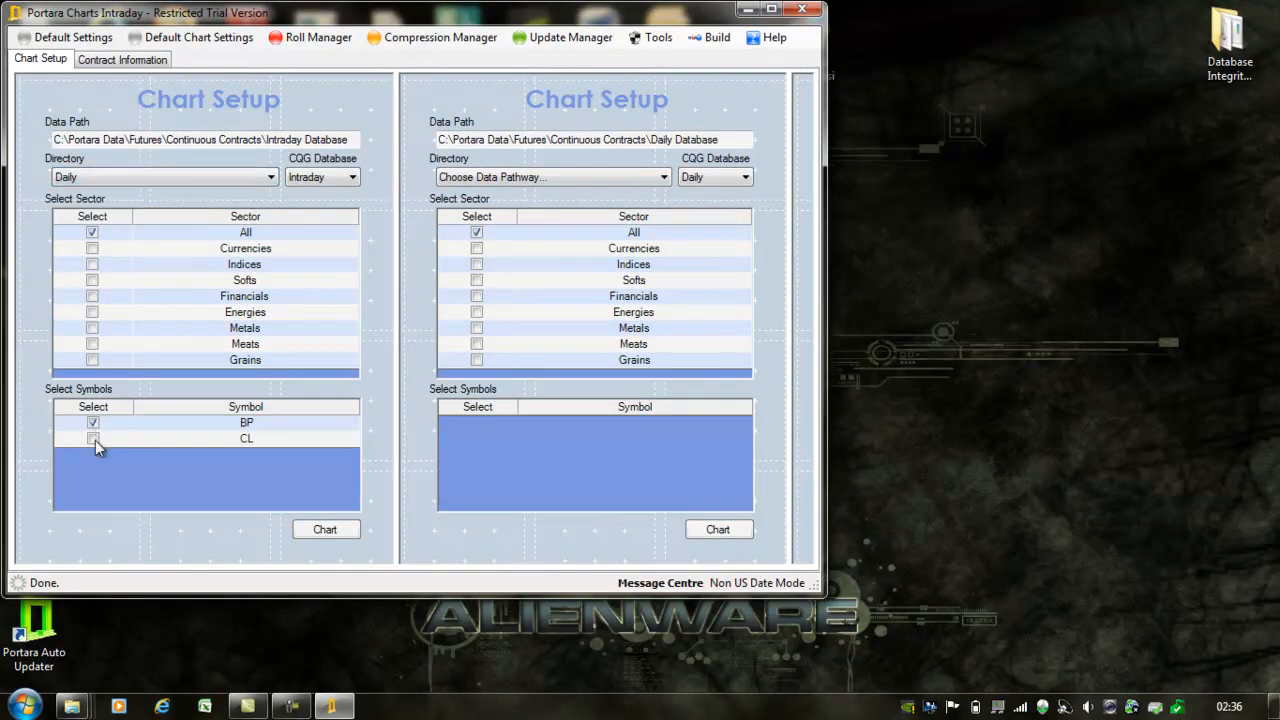
pyautogui.click(325, 530)
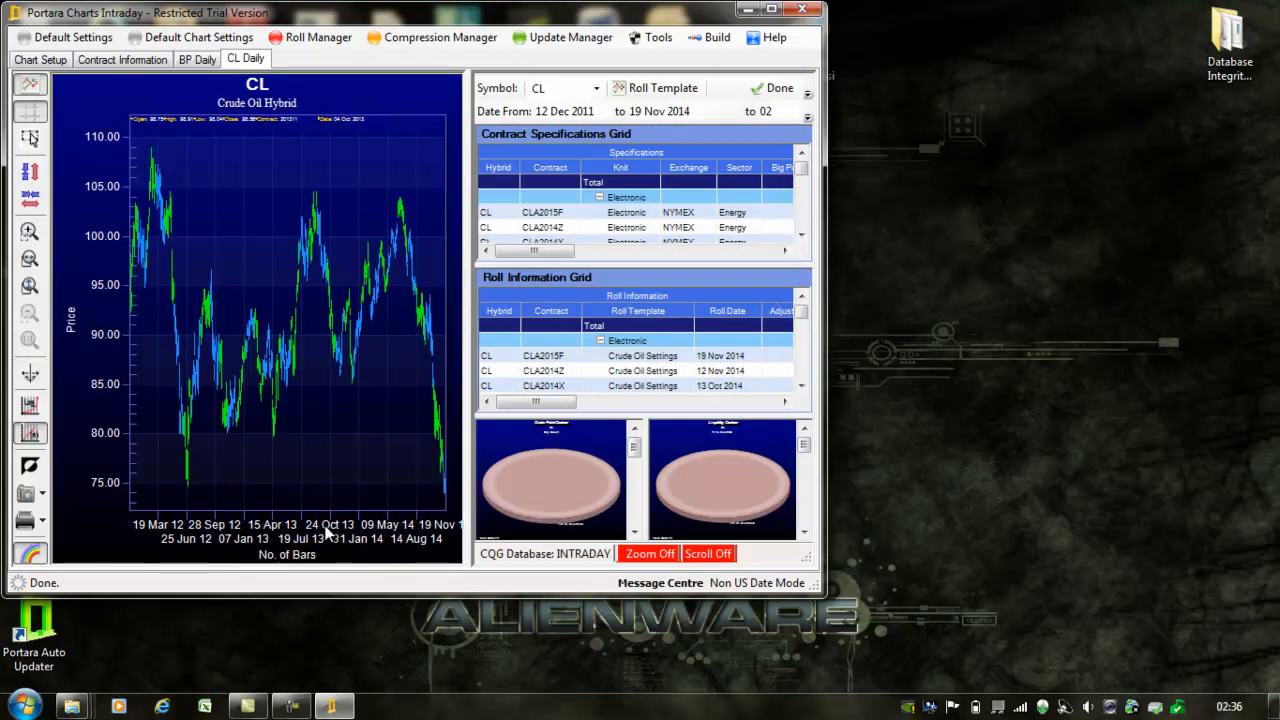
pyautogui.moveTo(820, 592); pyautogui.dragTo(1208, 672)
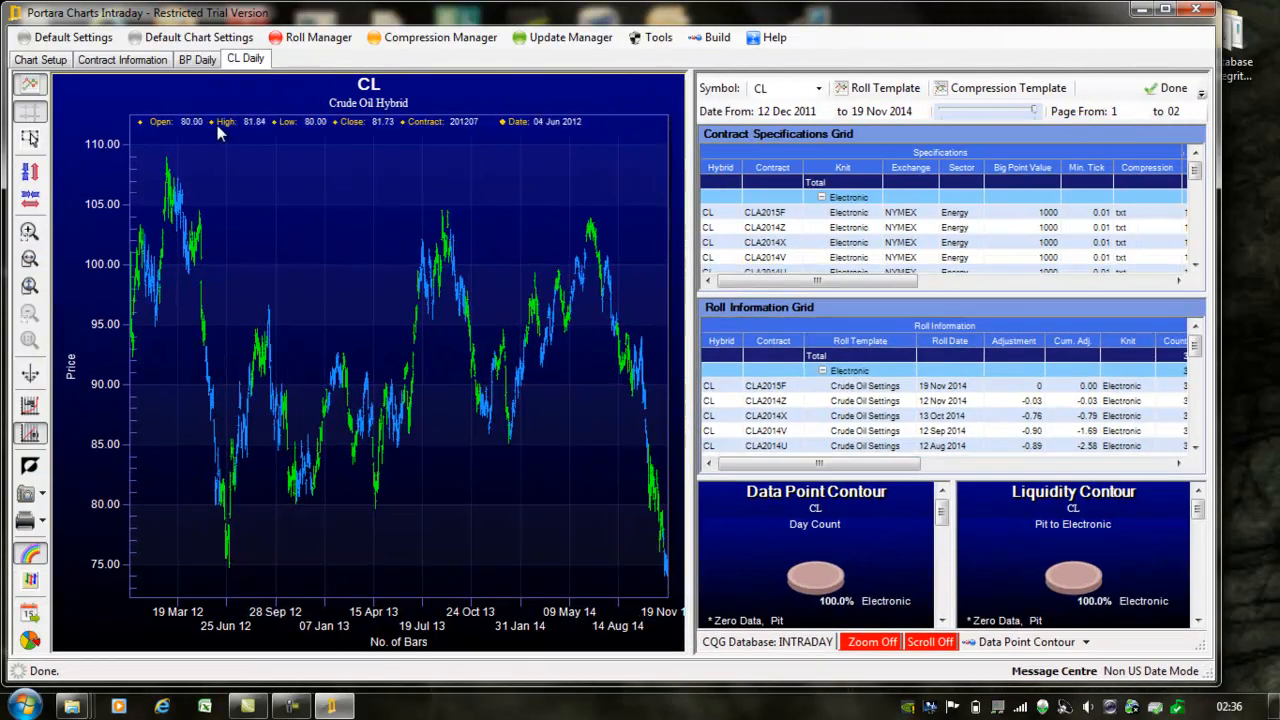
# Chart BP and CL from the Daily directory of the daily database in the second chart setup.
pyautogui.click(50, 62)
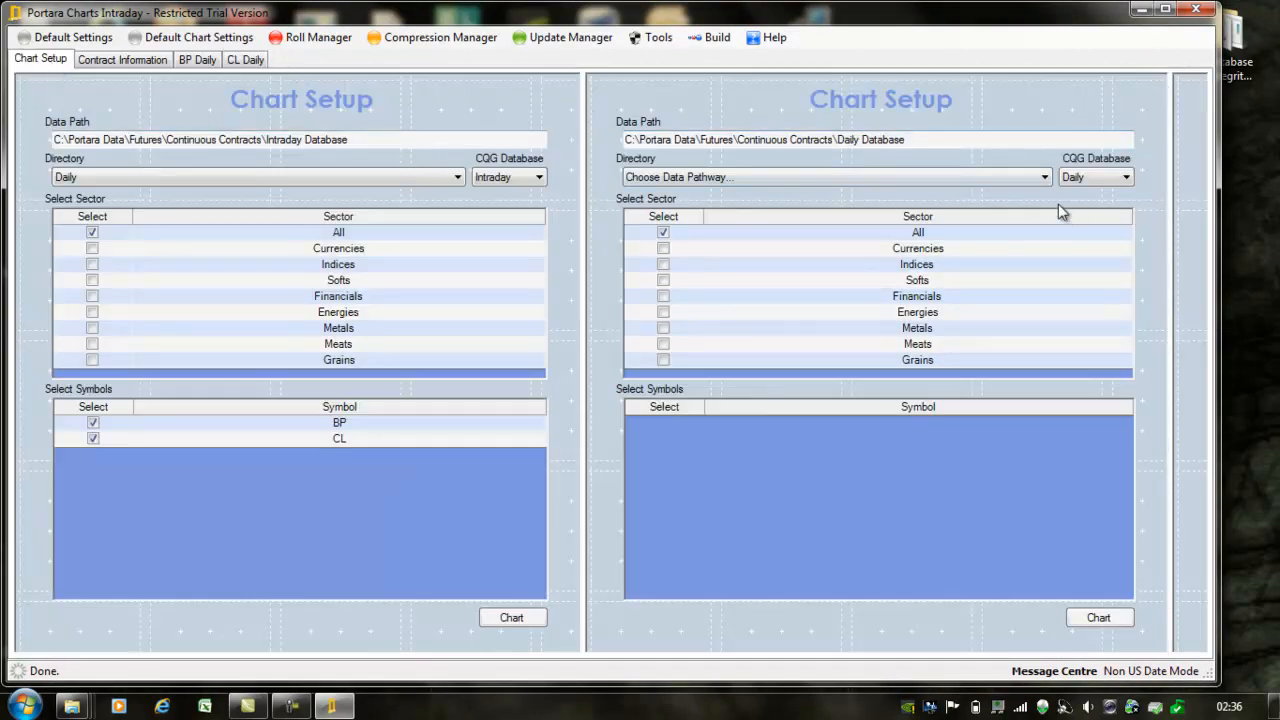
pyautogui.click(1006, 178)
pyautogui.click(989, 205)
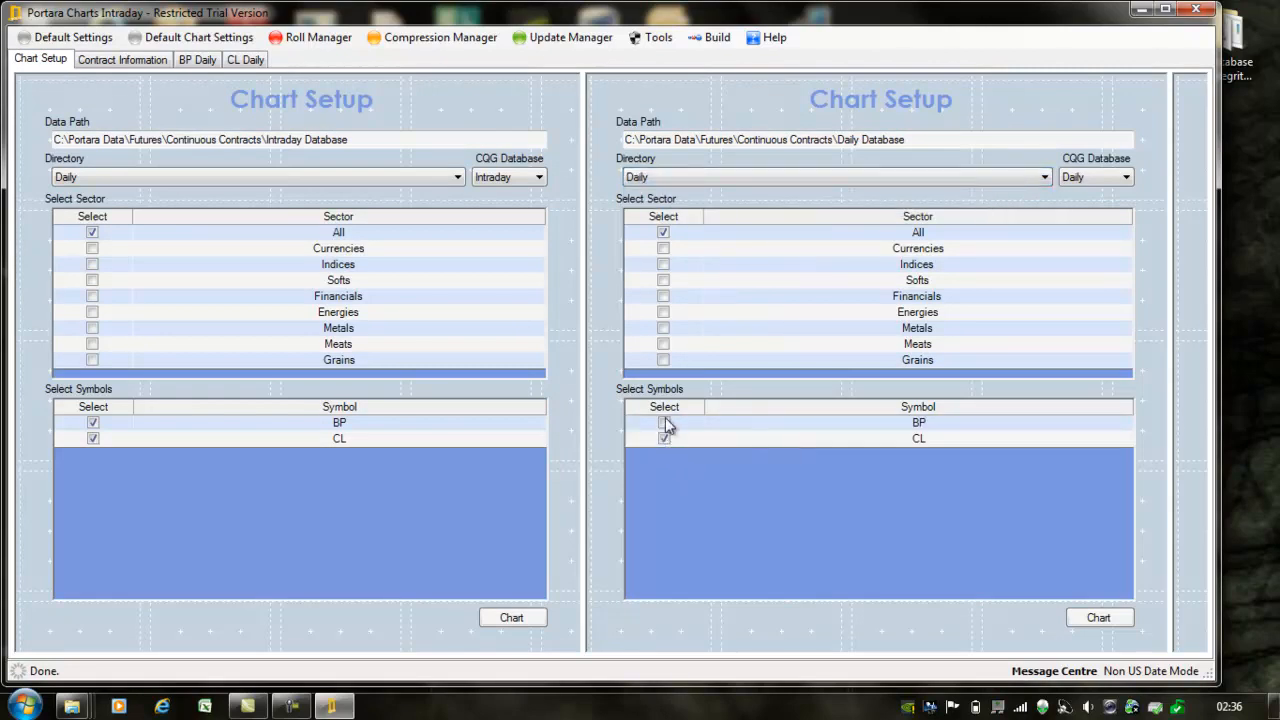
pyautogui.click(1096, 618)
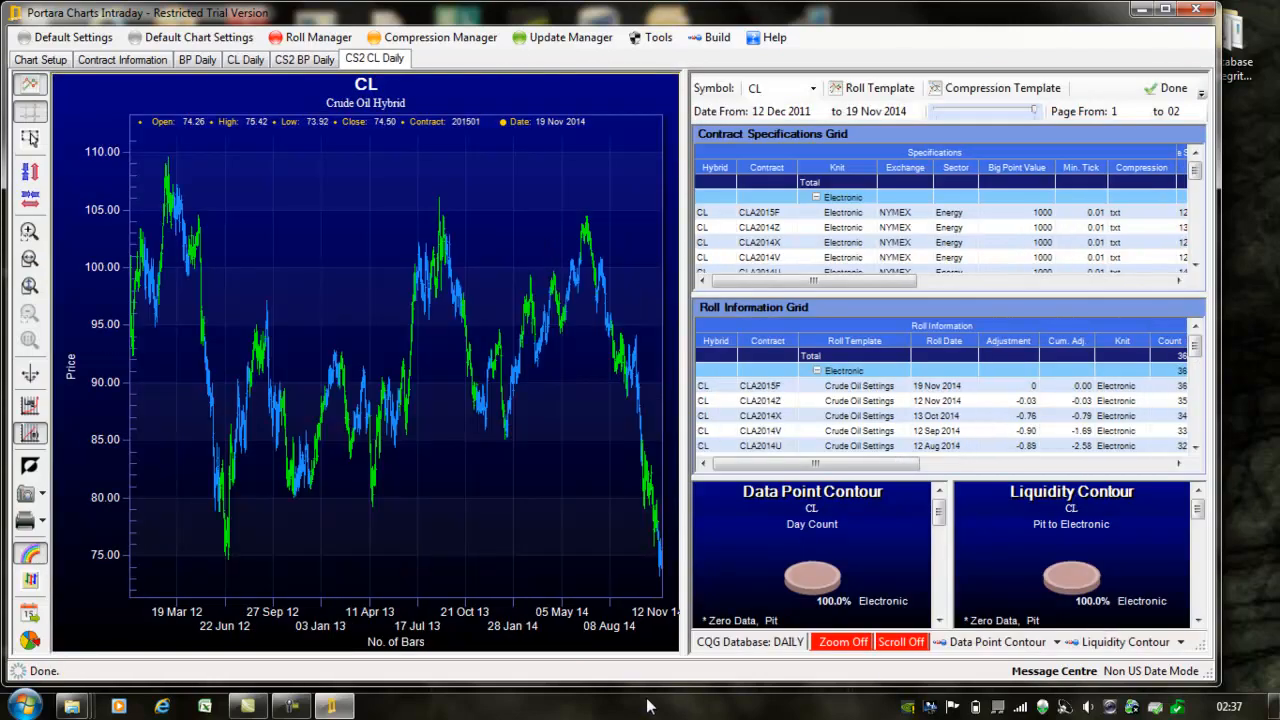
# Close all open charts at once.
pyautogui.moveTo(293, 710)
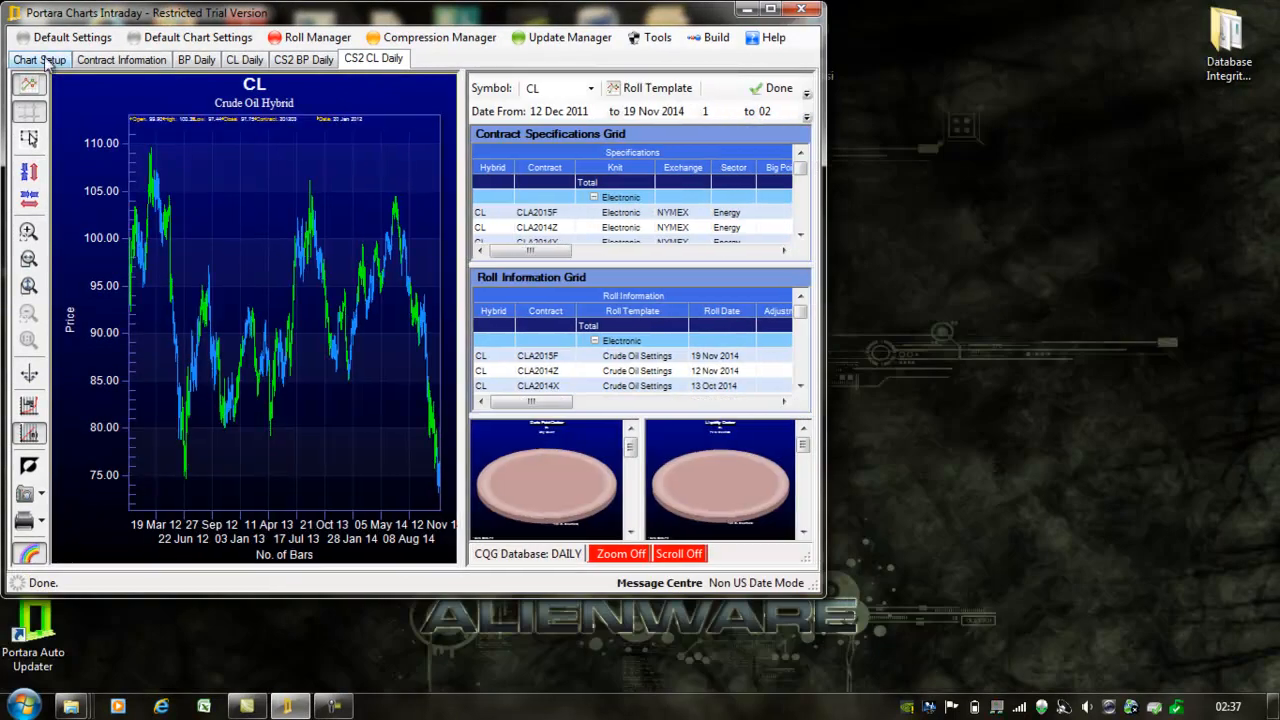
pyautogui.click(50, 60)
pyautogui.rightClick(230, 58)
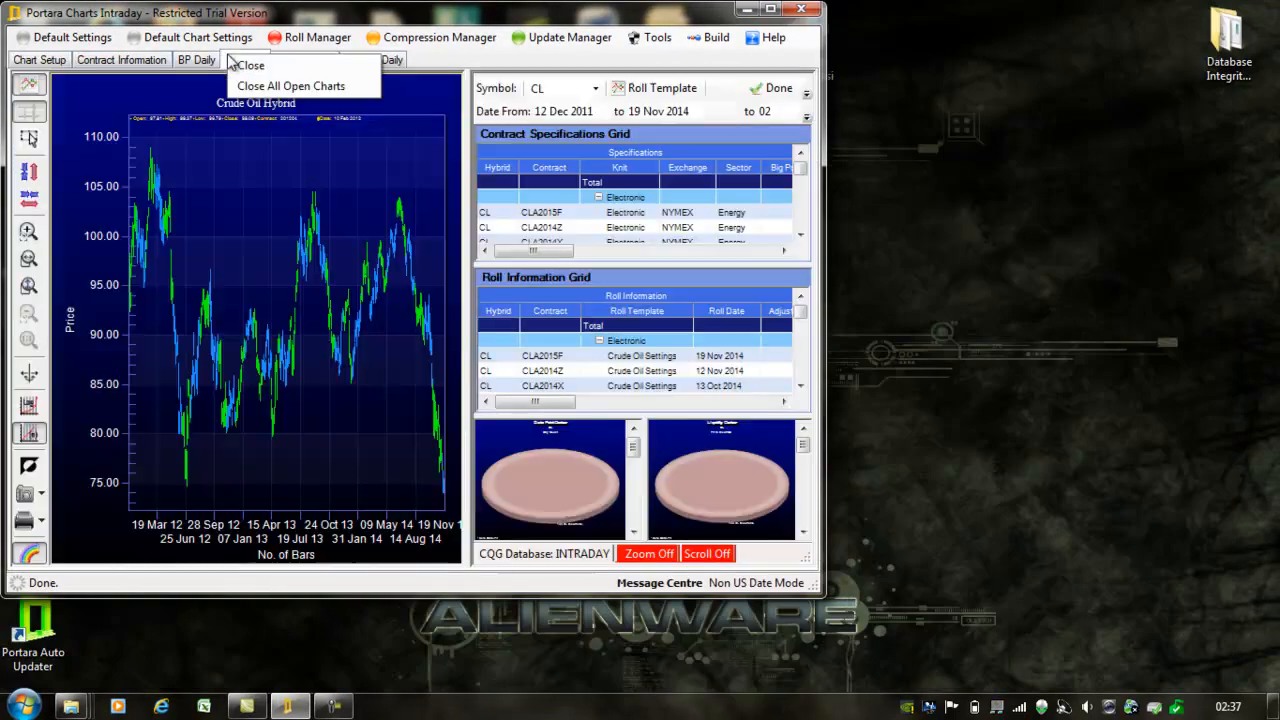
pyautogui.click(258, 88)
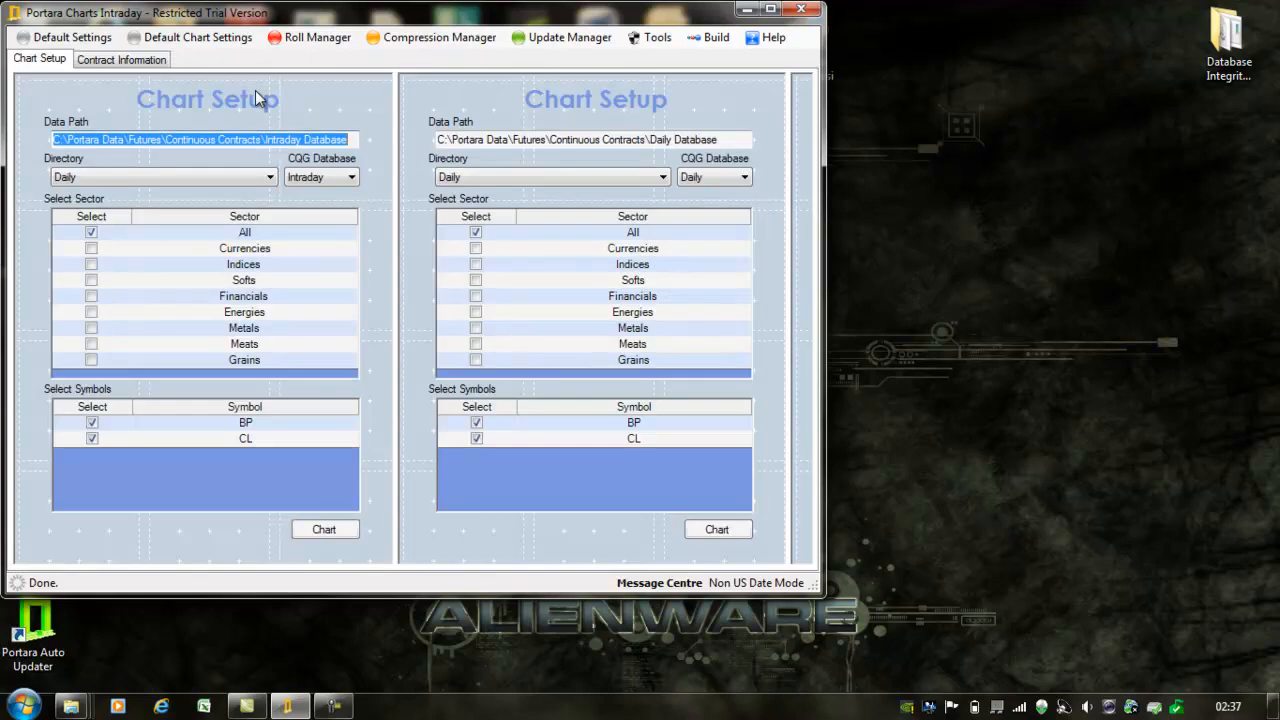
# Create the Trading Blox FuturesInfo.txt file in C:\Portara Data\Futures\ with all five options enabled, and acknowledge its completion.
pyautogui.click(657, 38)
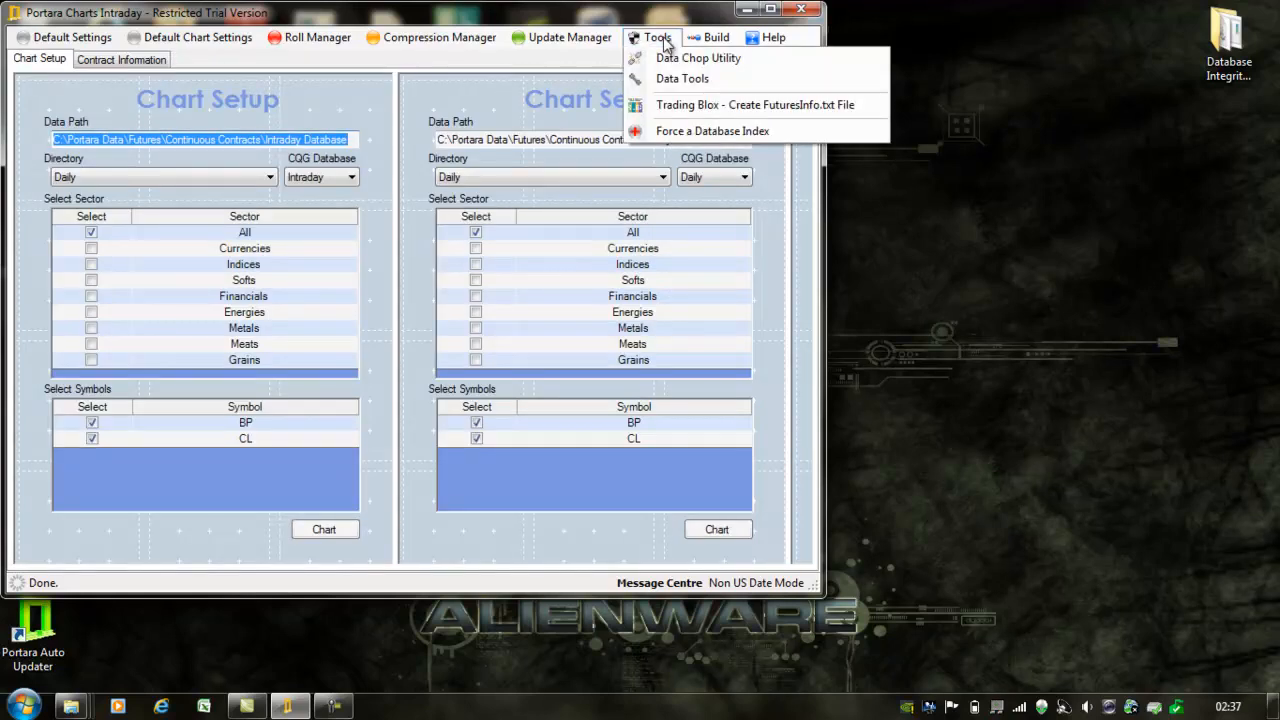
pyautogui.click(694, 112)
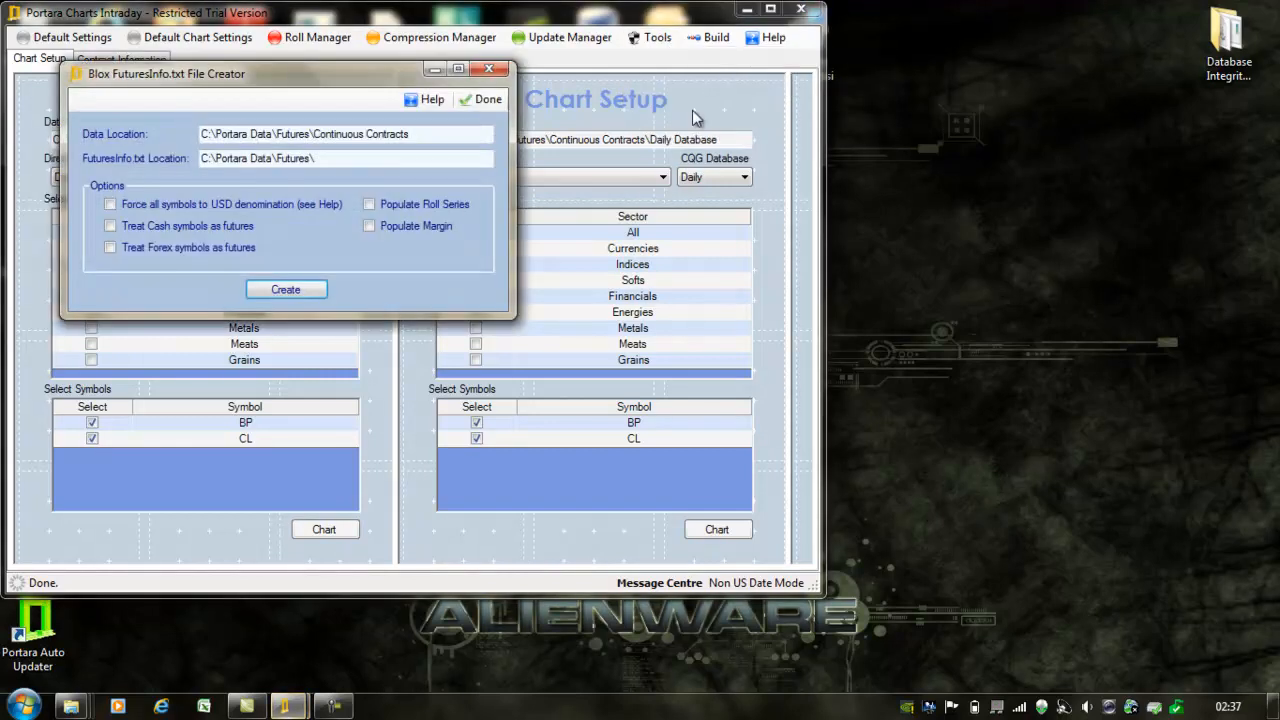
pyautogui.click(112, 250)
pyautogui.click(287, 296)
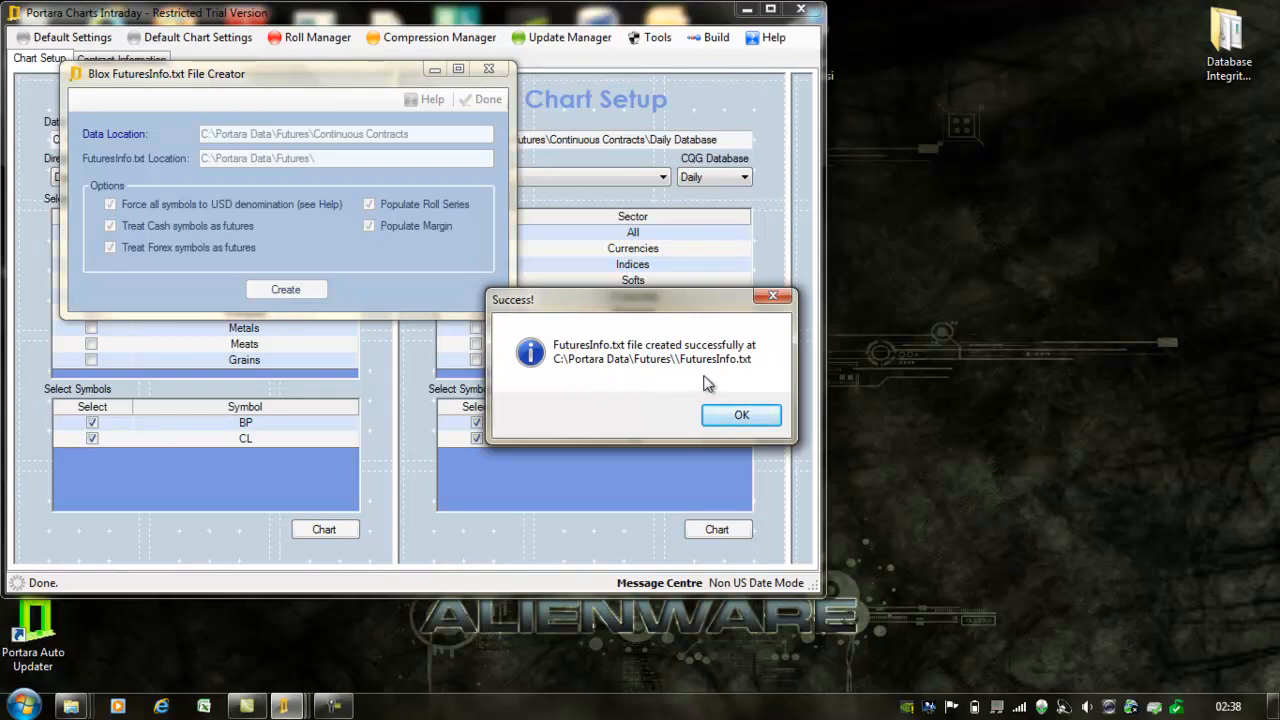
pyautogui.click(737, 414)
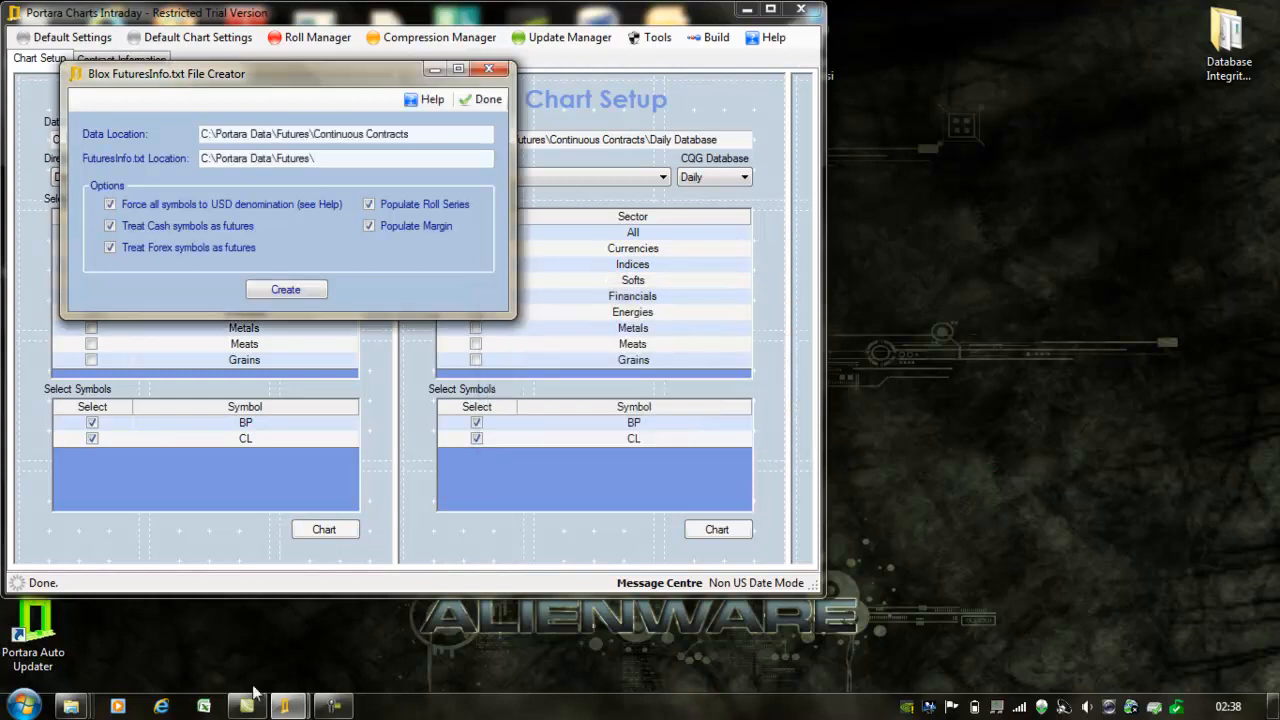
# Switch to the file explorer and browse up to the C:\Portara Data\Futures folder containing FuturesInfo.txt.
pyautogui.moveTo(72, 709)
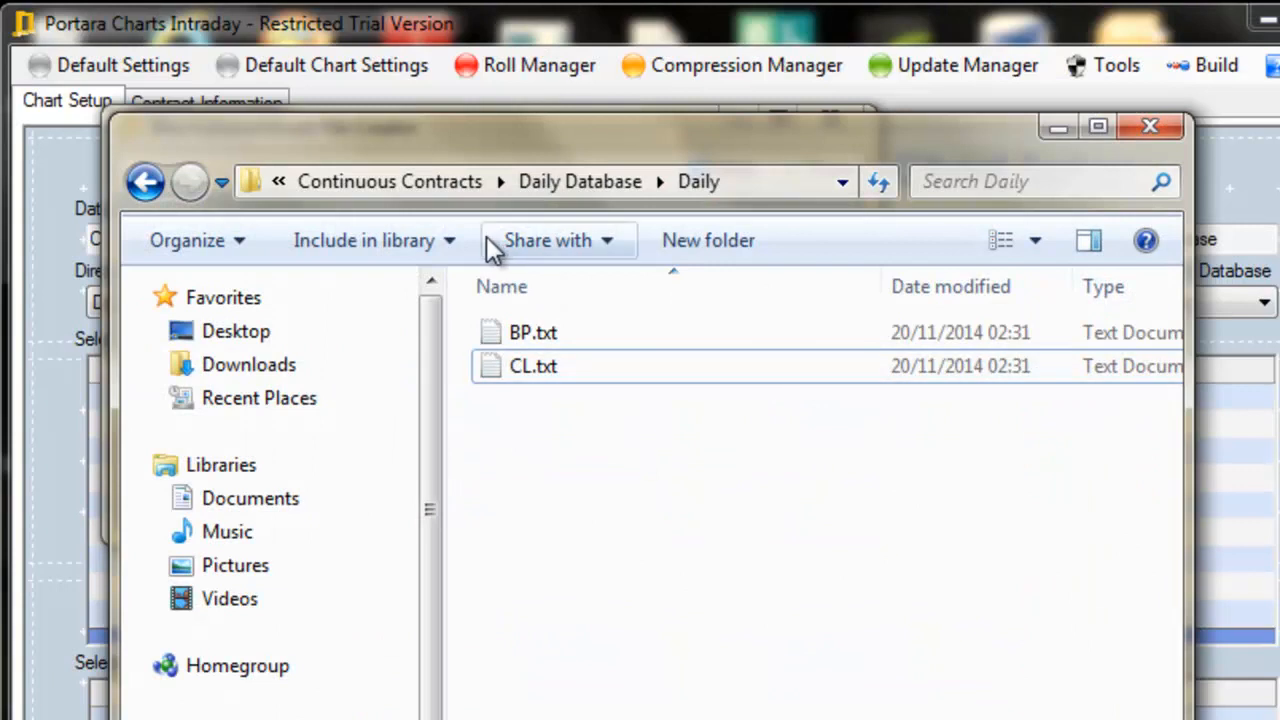
pyautogui.click(421, 185)
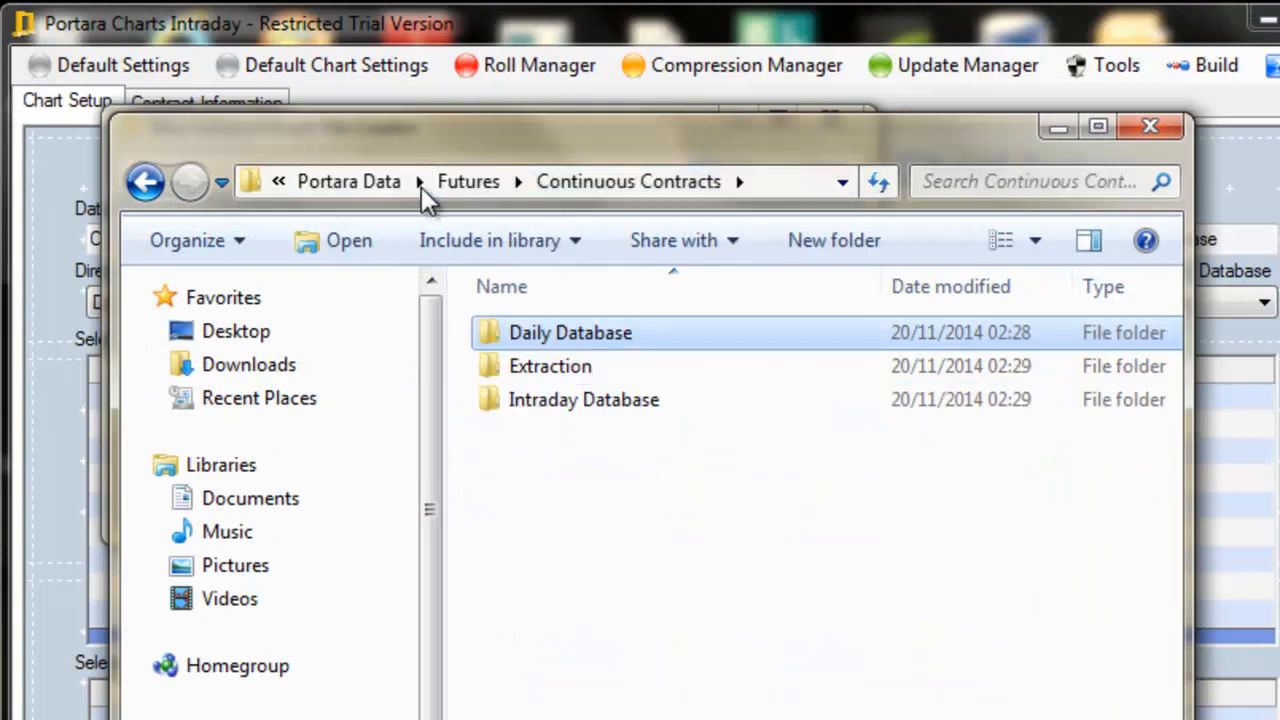
pyautogui.click(148, 182)
pyautogui.click(150, 182)
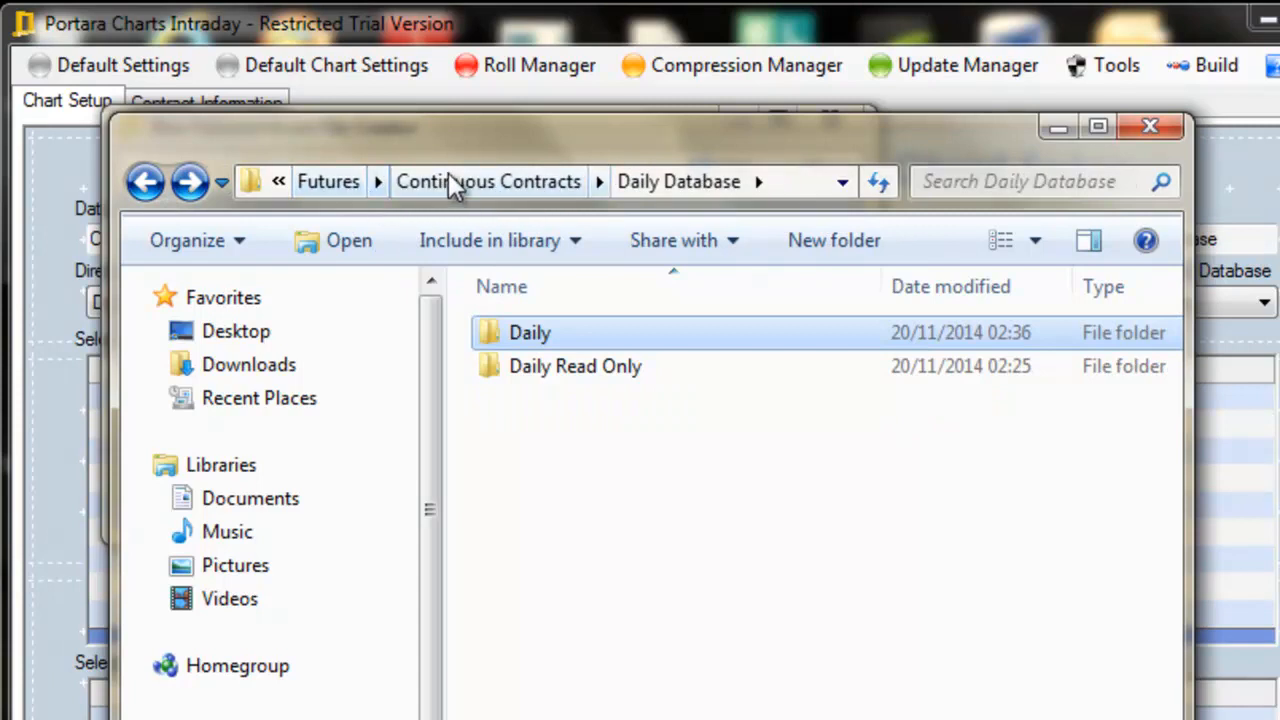
pyautogui.click(340, 183)
pyautogui.click(601, 537)
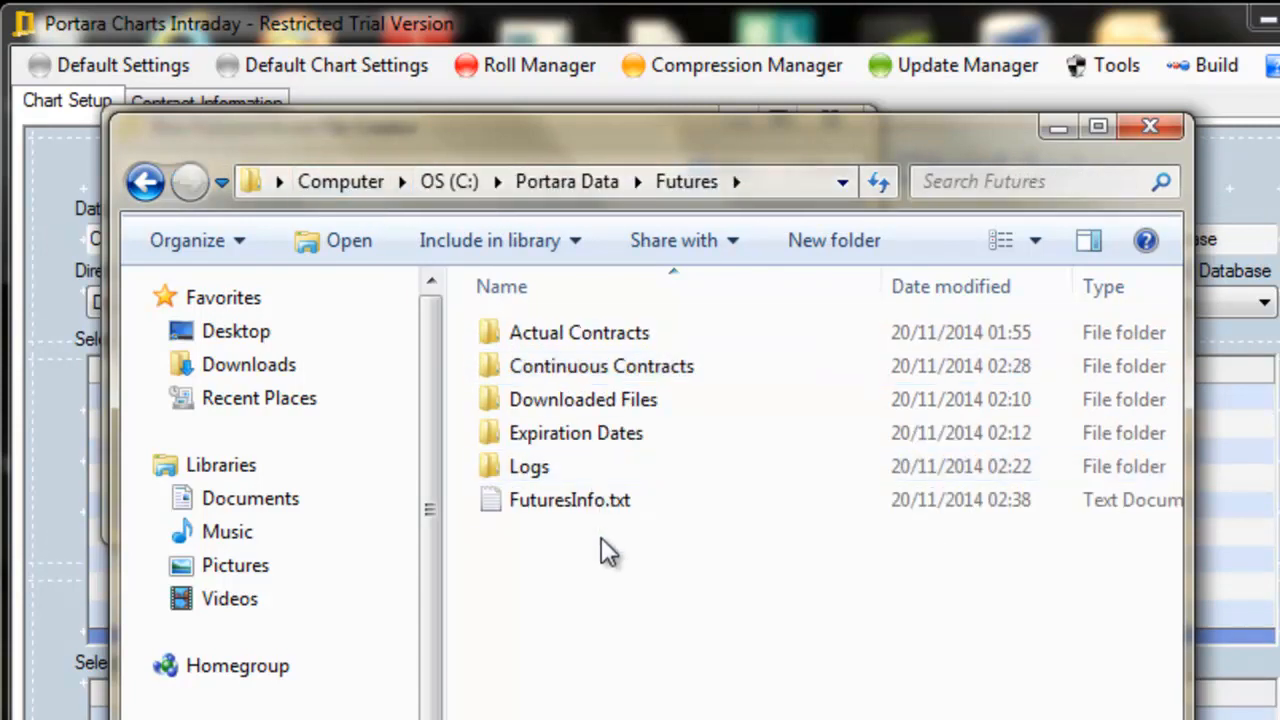
# Open FuturesInfo.txt in Notepad, then reposition and widen its window to examine the BP and CL entries.
pyautogui.moveTo(577, 502)
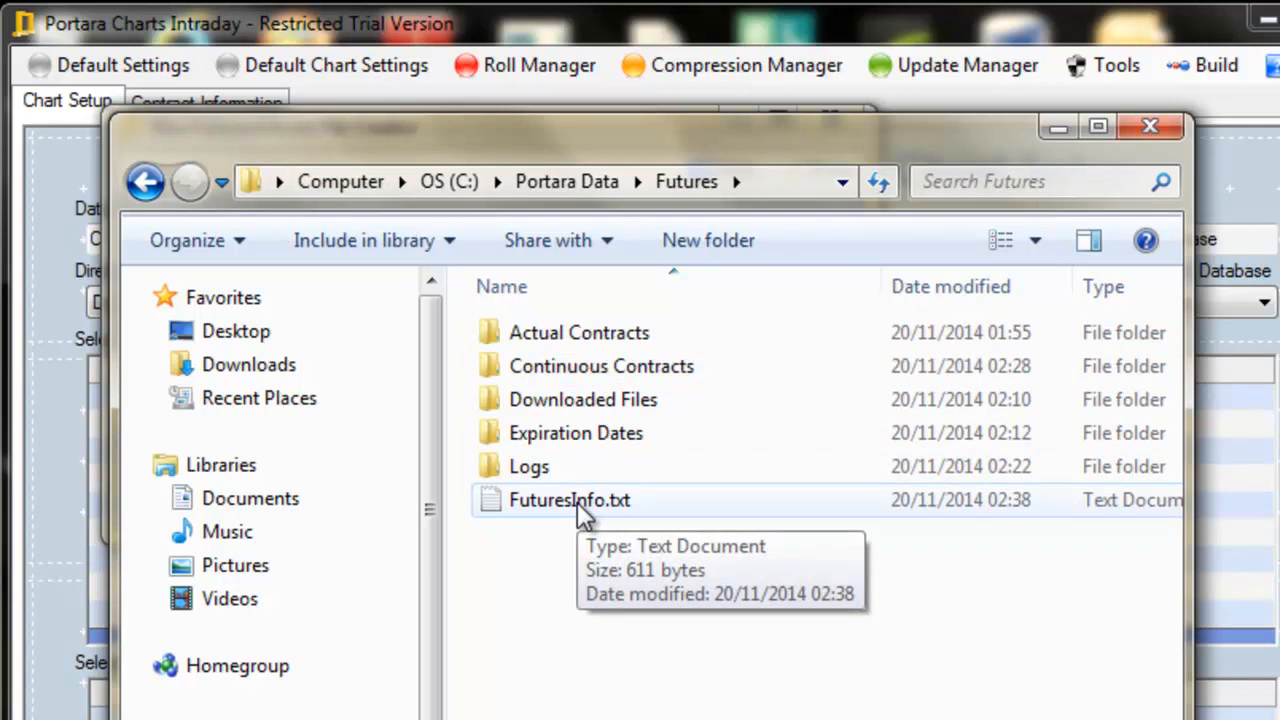
pyautogui.doubleClick(577, 502)
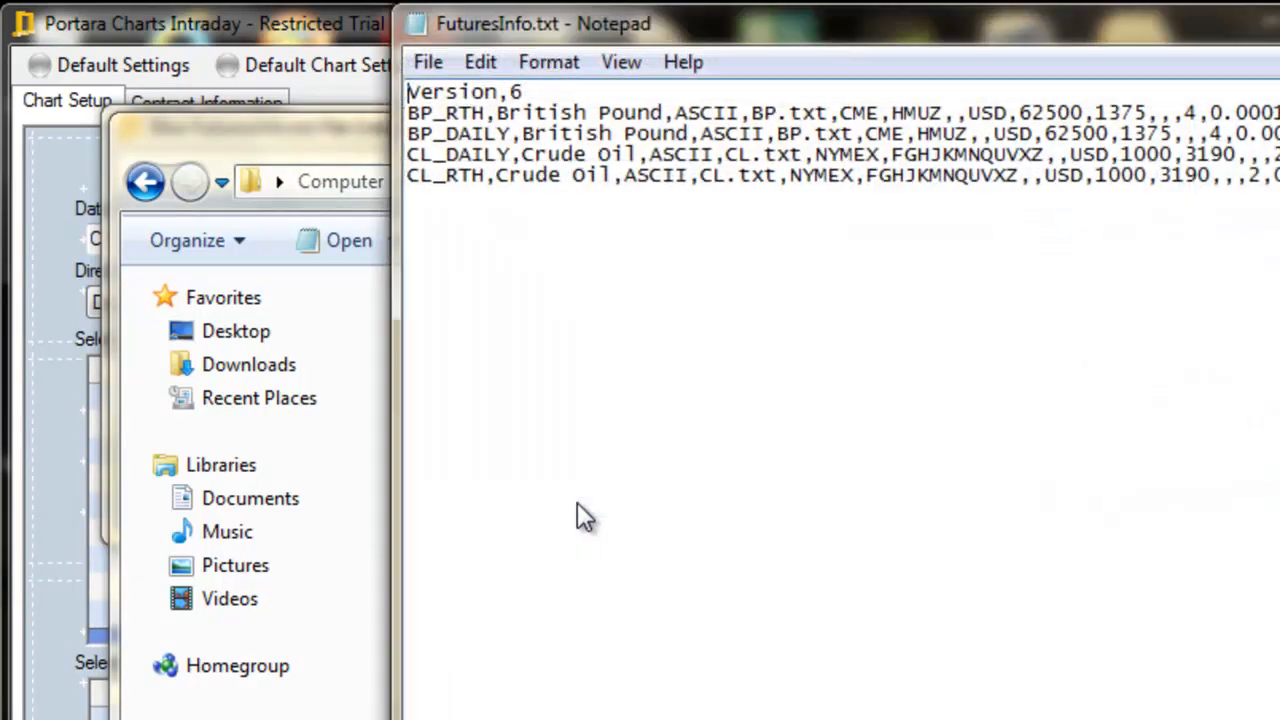
pyautogui.moveTo(1110, 22); pyautogui.dragTo(1089, 380)
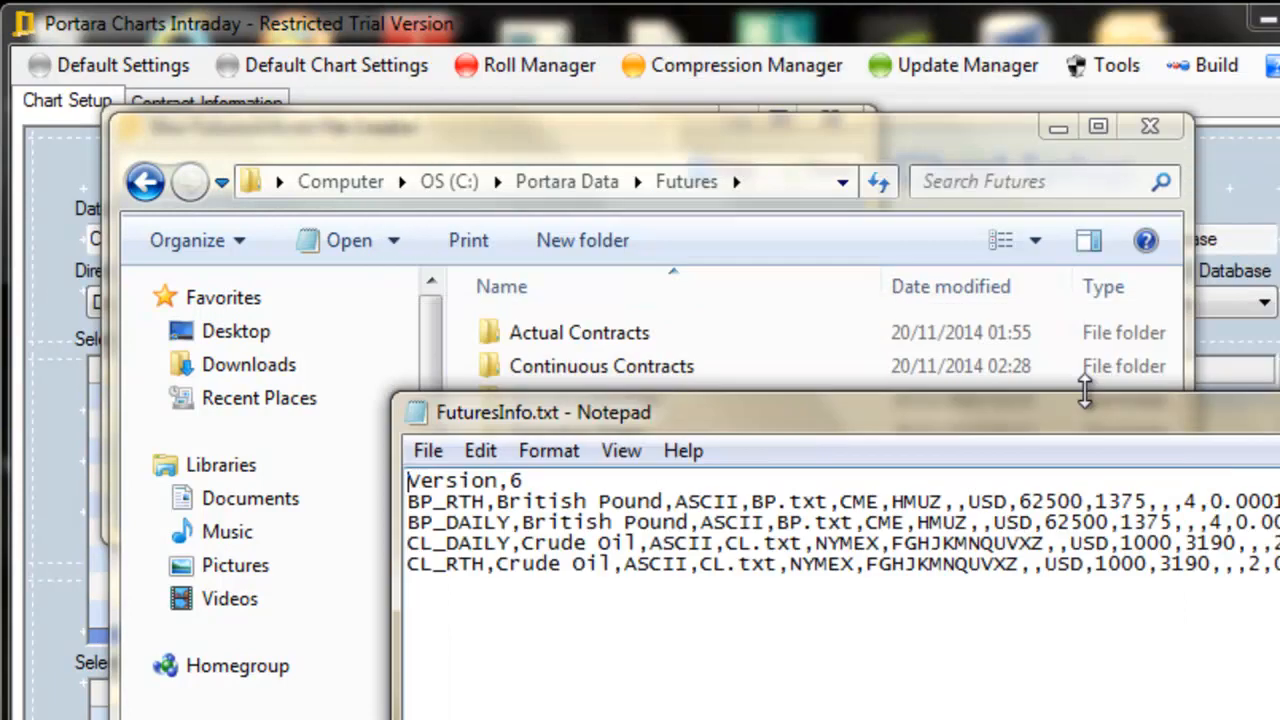
pyautogui.moveTo(1074, 429); pyautogui.dragTo(758, 326)
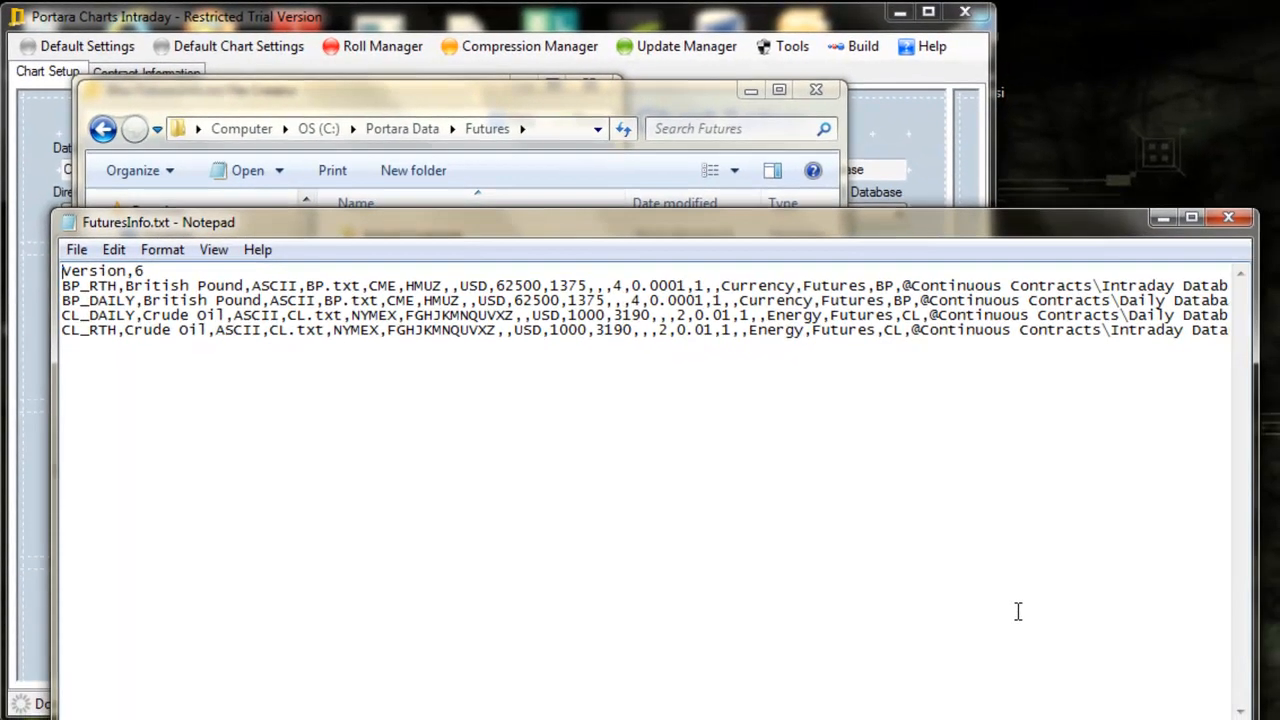
pyautogui.moveTo(1256, 719); pyautogui.dragTo(1279, 714)
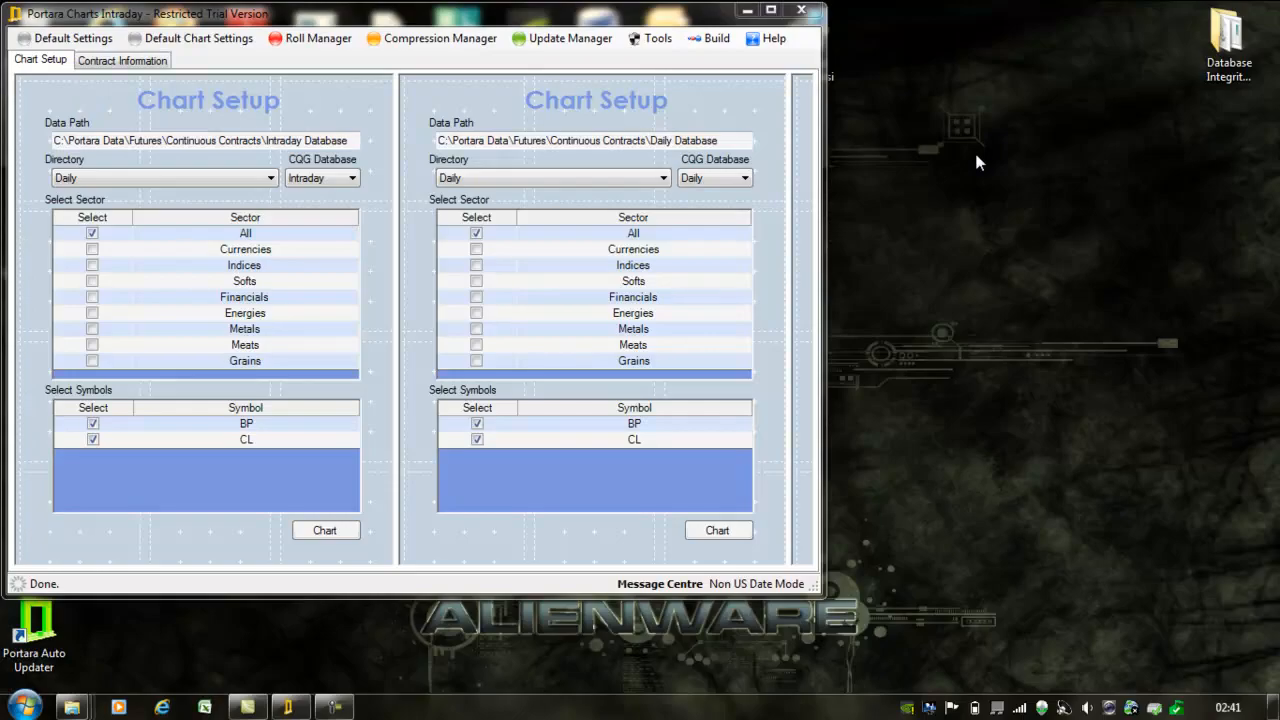
# Minimize Portara Charts, launch Trading Blox from the desktop, and open its preferences.
pyautogui.click(741, 11)
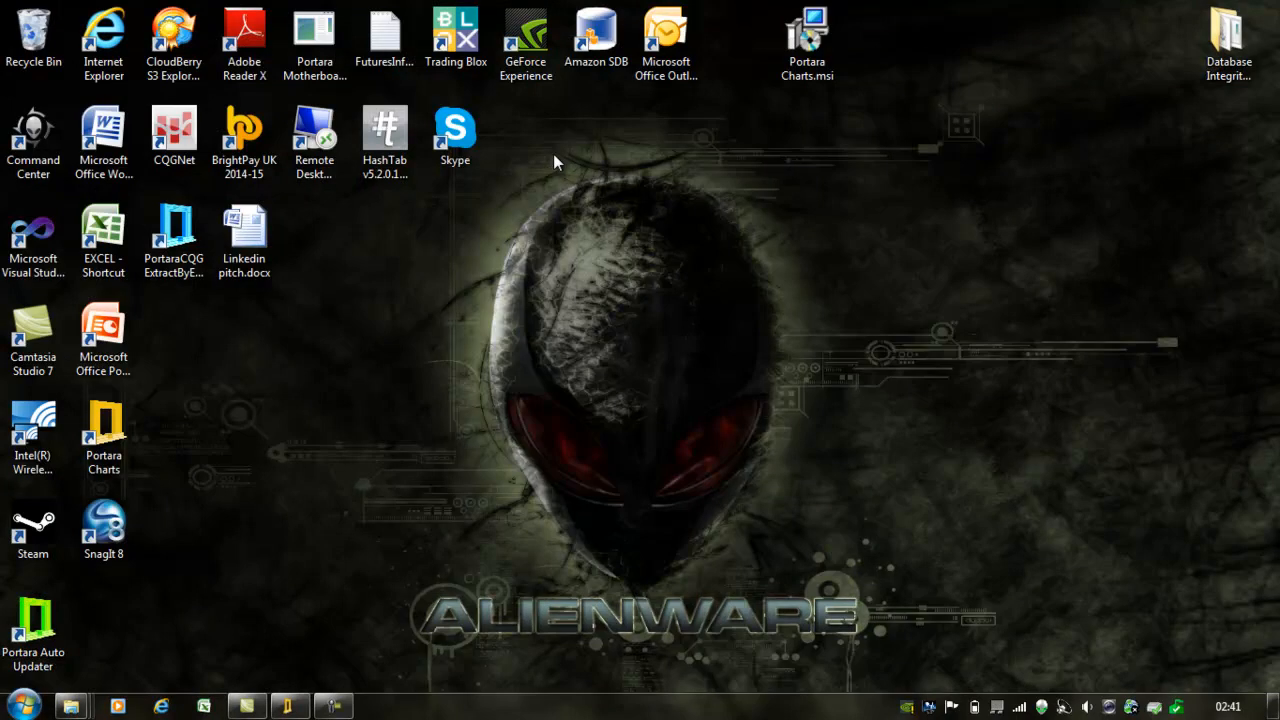
pyautogui.doubleClick(449, 31)
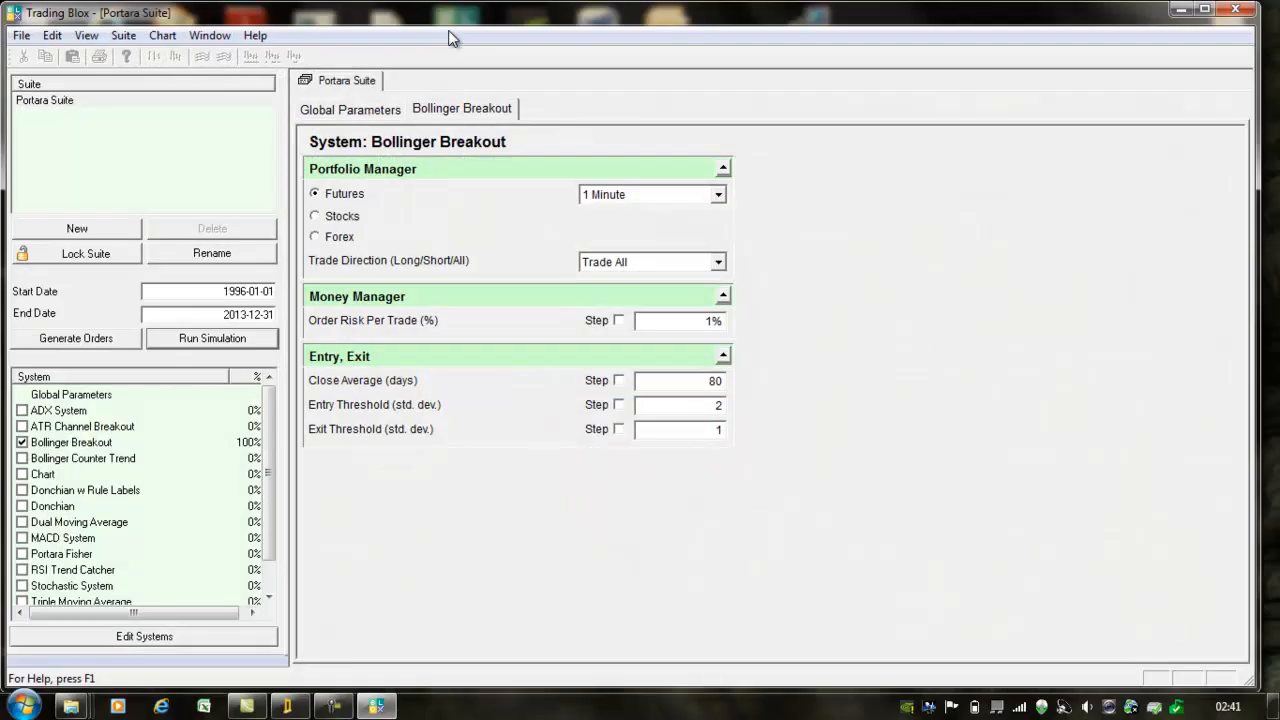
pyautogui.click(55, 36)
pyautogui.click(98, 293)
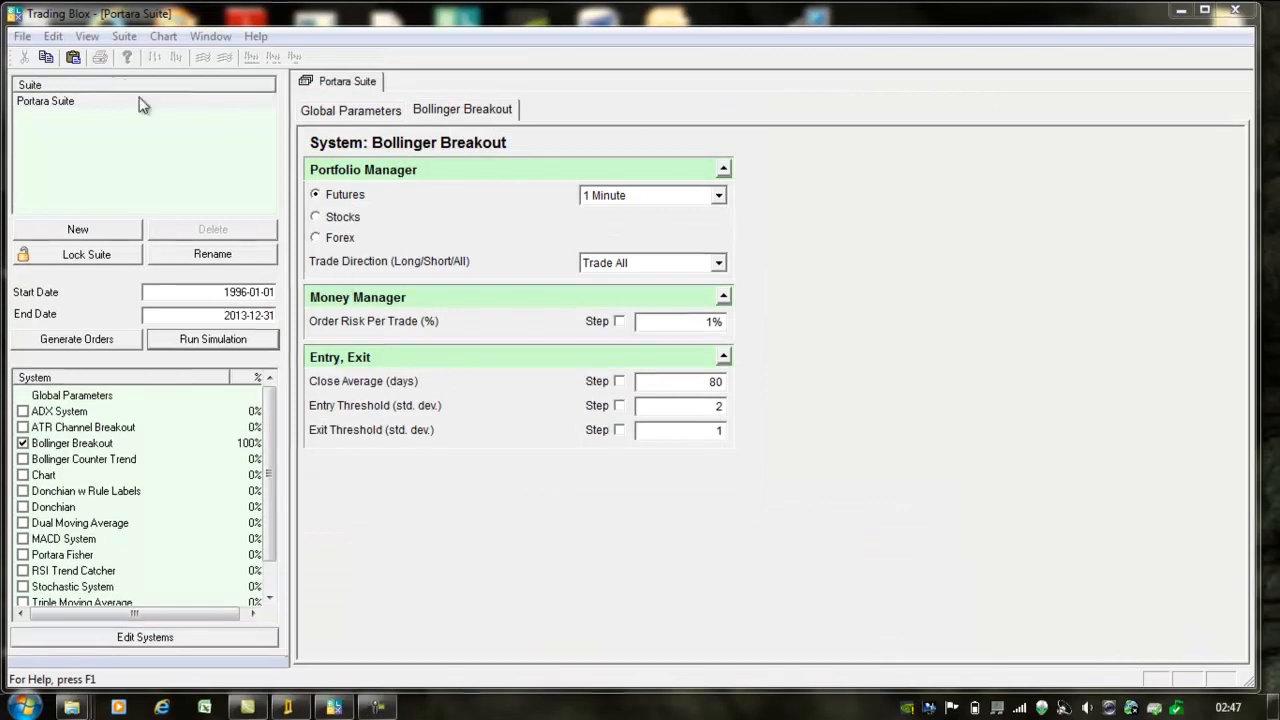
# Open the Futures Dictionary in Trading Blox to examine the BP and CL market entries.
pyautogui.click(52, 35)
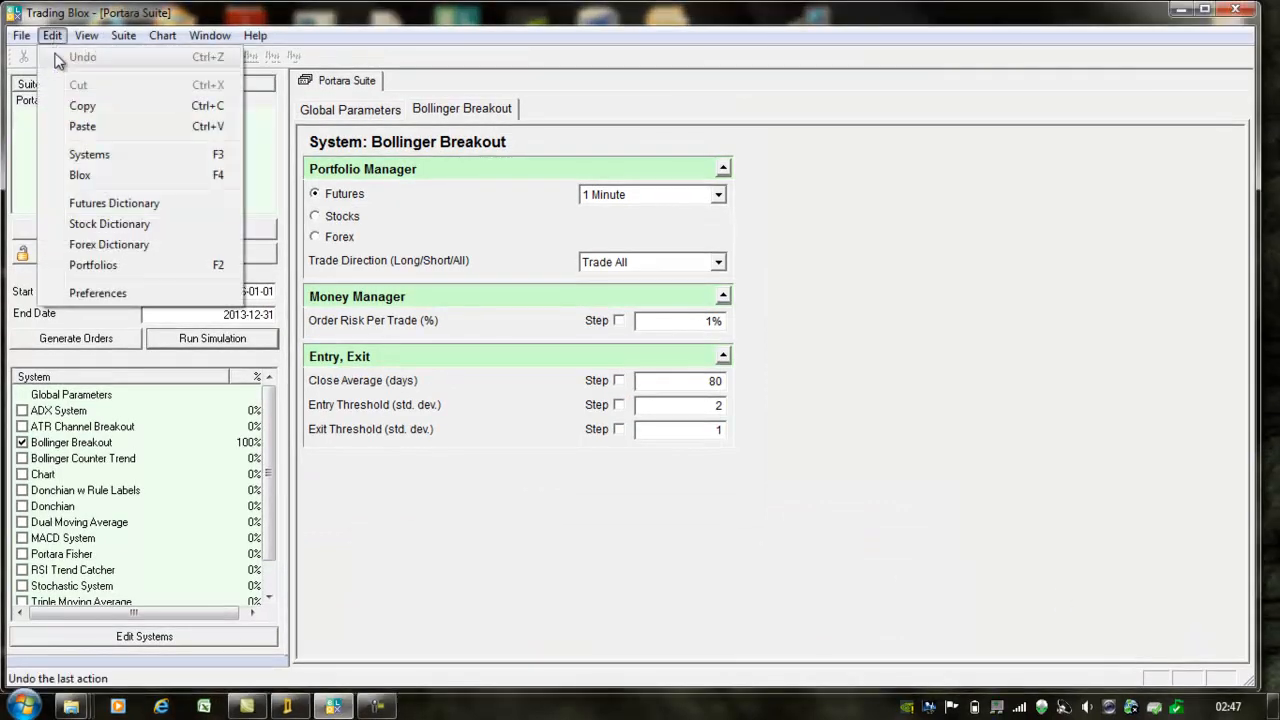
pyautogui.click(94, 204)
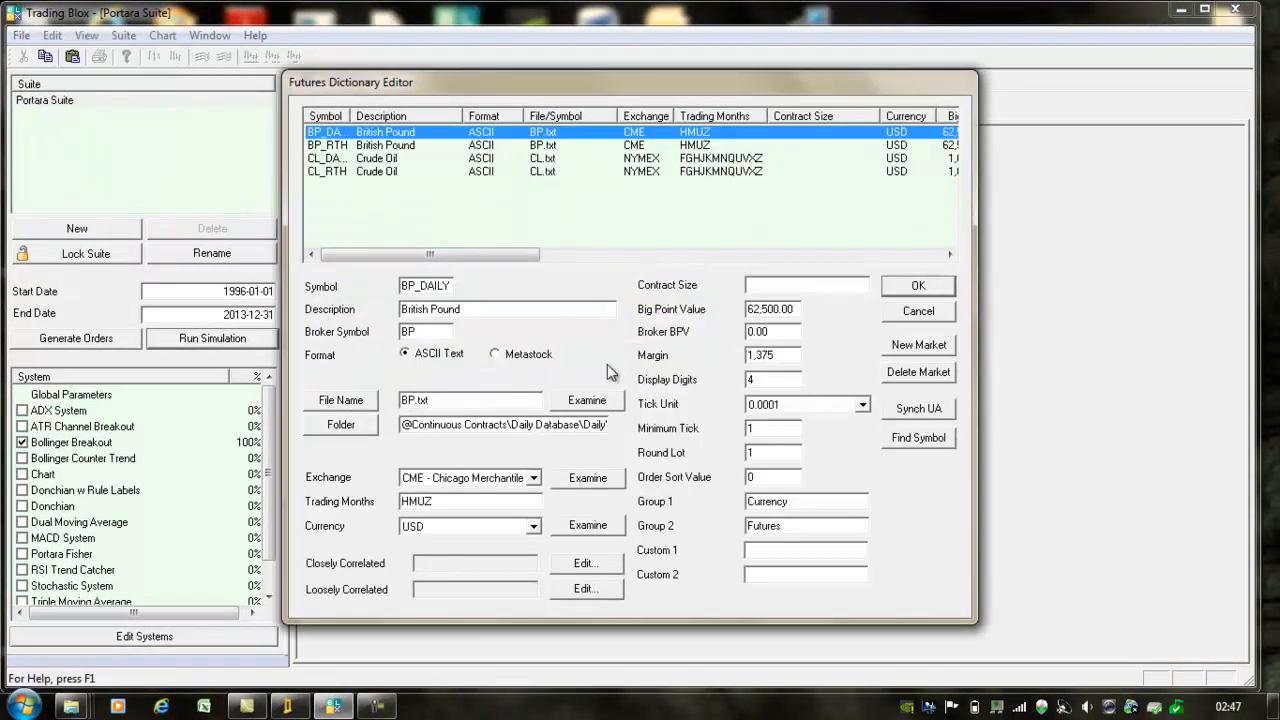